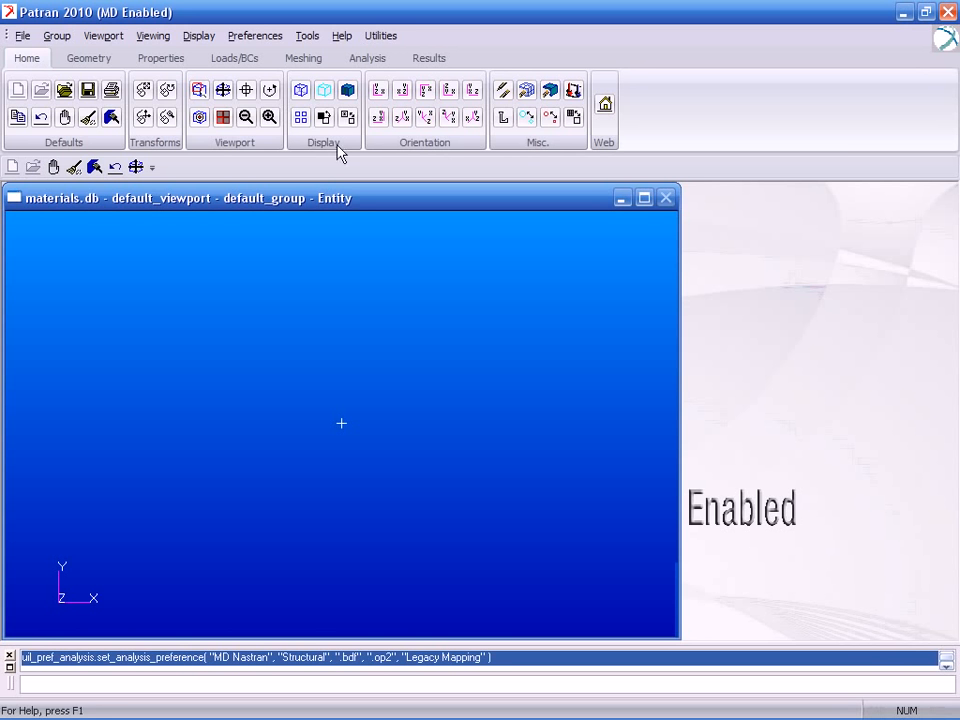
- Start a new isotropic material with manual input and name it Aluminum
click(172, 64)
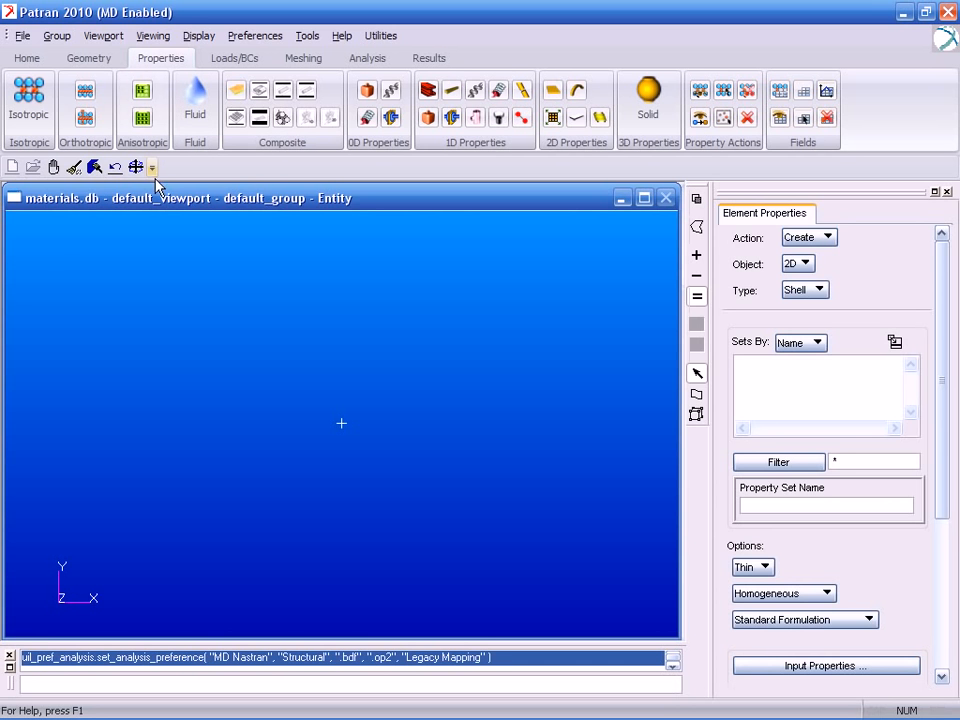
click(34, 118)
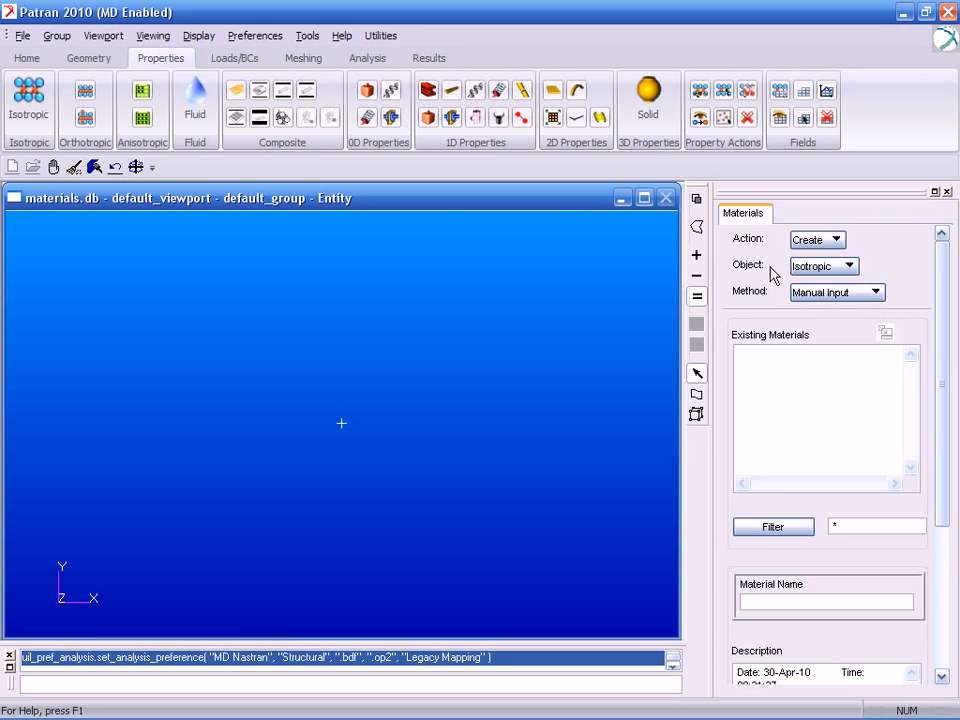
drag(942, 347, 941, 424)
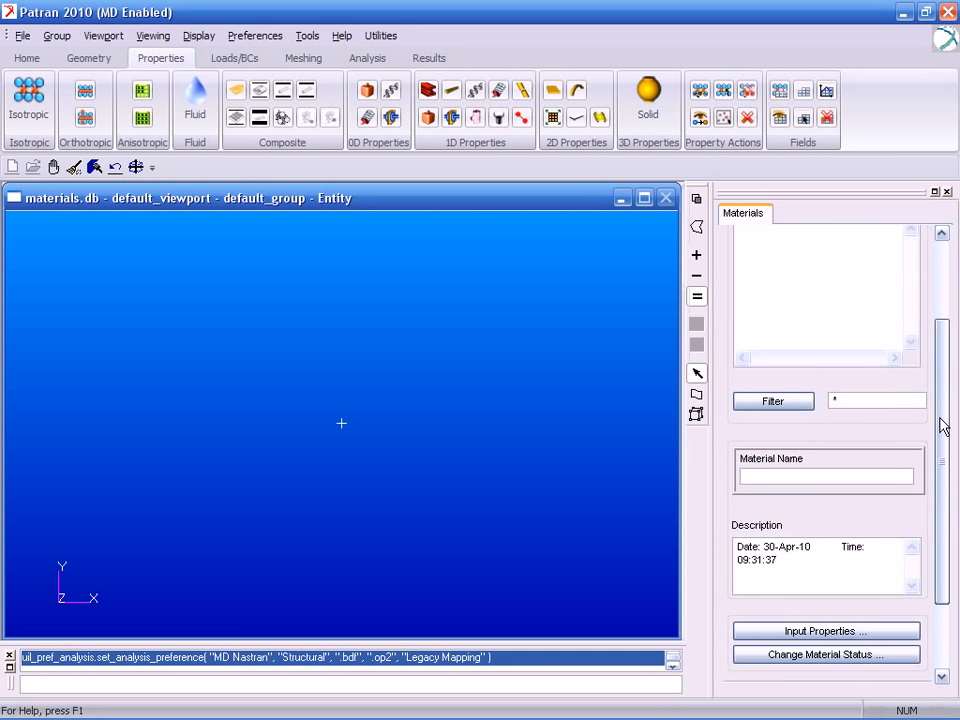
click(786, 461)
text(A)
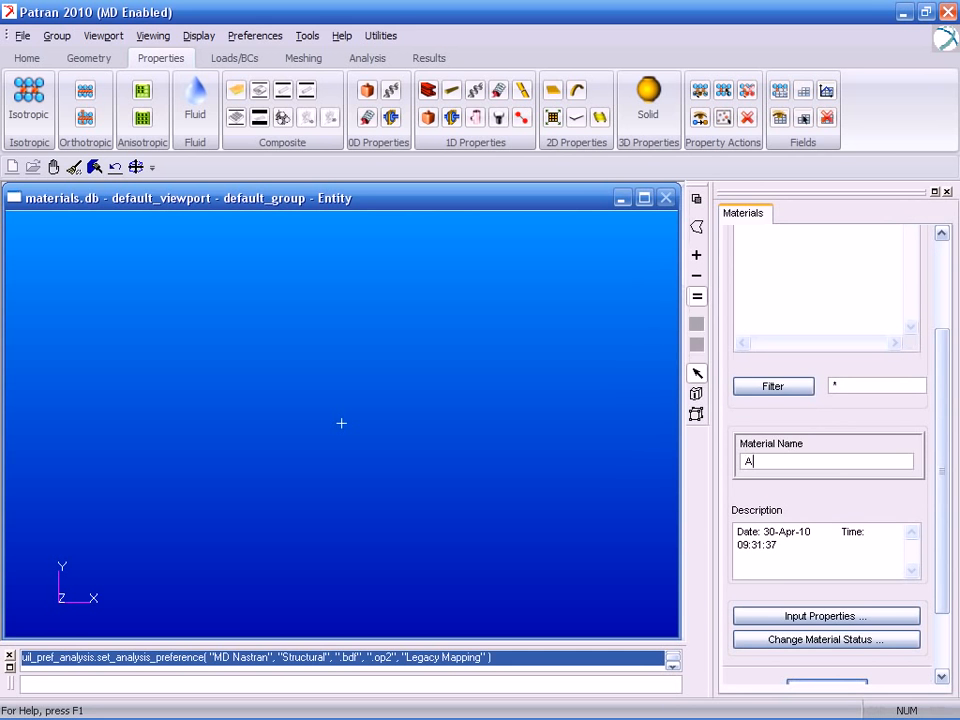
text(luminum)
- Create Aluminum as linear elastic with elastic modulus 10e6, Poisson ratio 0.3 and density 0.101
drag(936, 585, 936, 634)
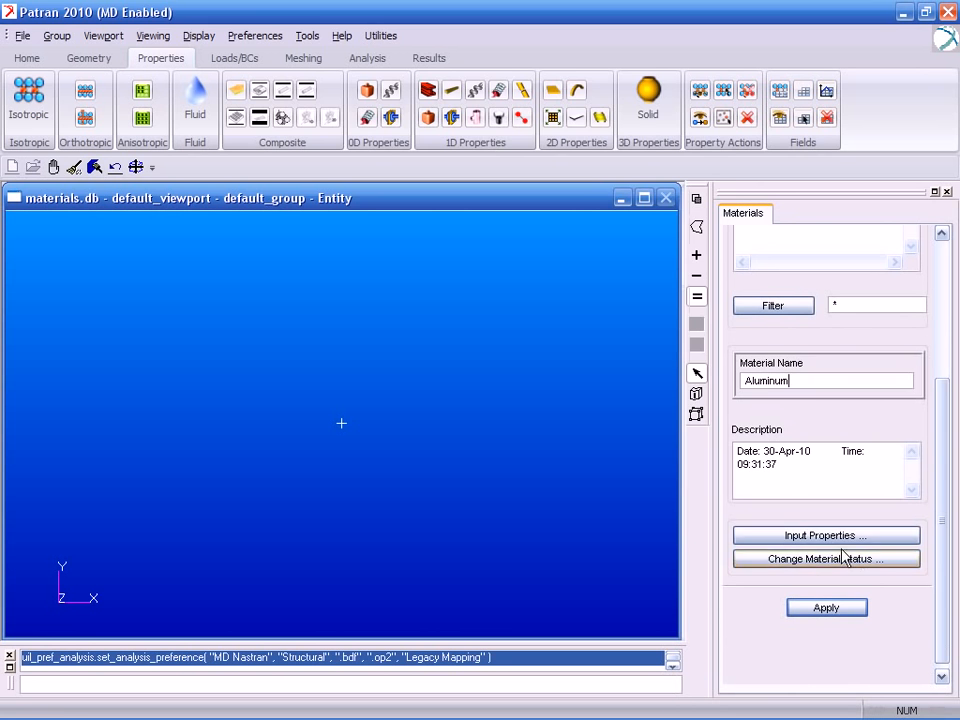
click(826, 536)
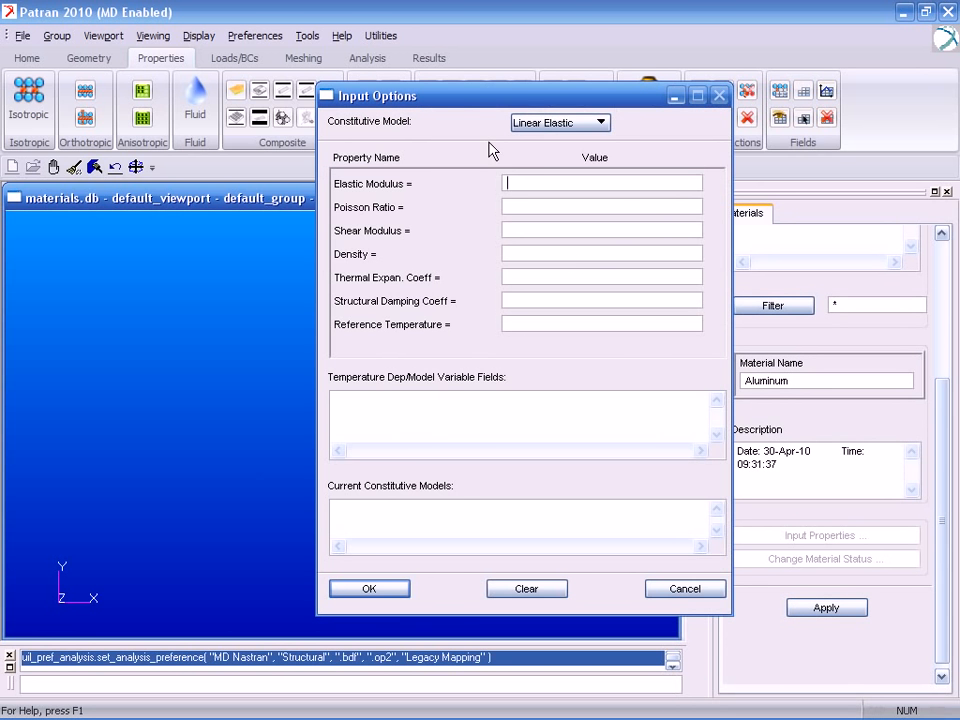
drag(461, 97, 401, 100)
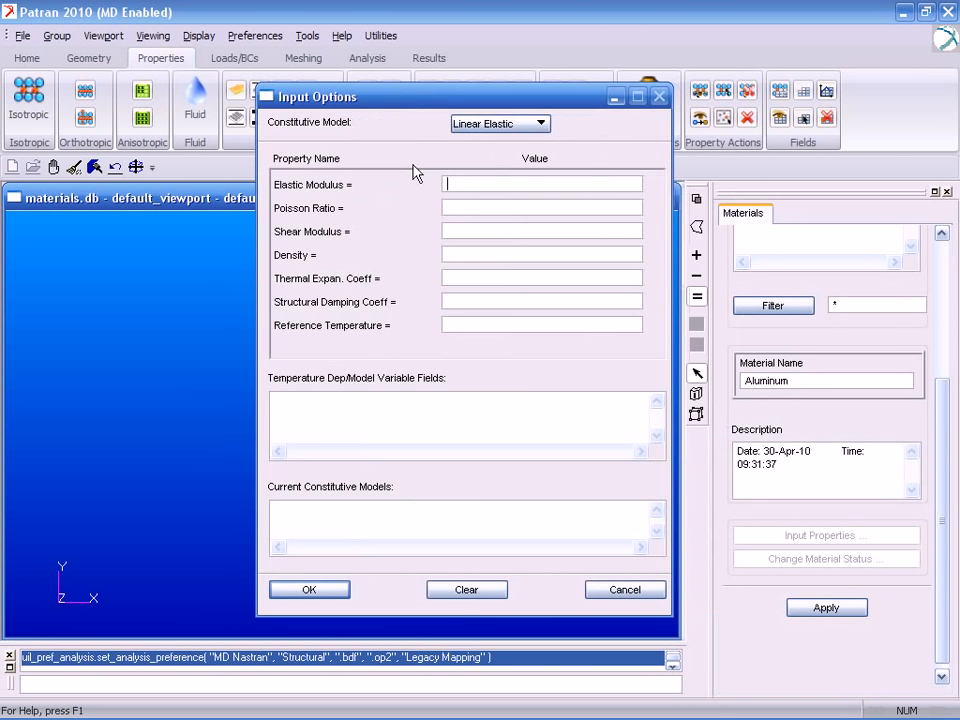
click(453, 185)
text(10e6)
click(458, 208)
text(0.3)
text(0.101)
click(338, 590)
click(850, 610)
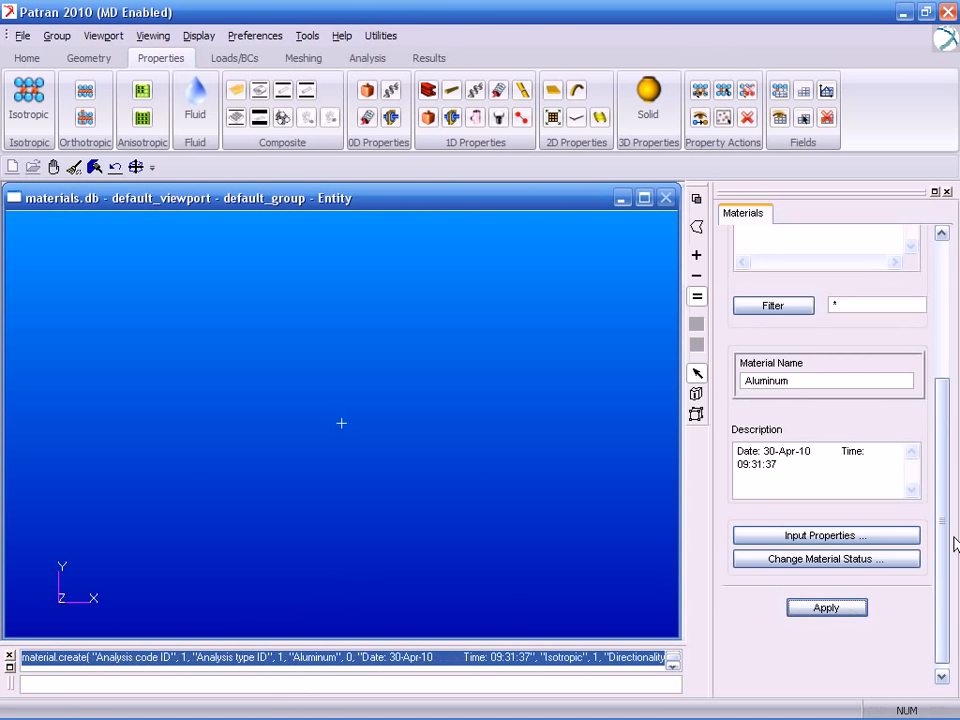
- Start a new 2D orthotropic material and name it graphite_tape
drag(945, 525, 945, 400)
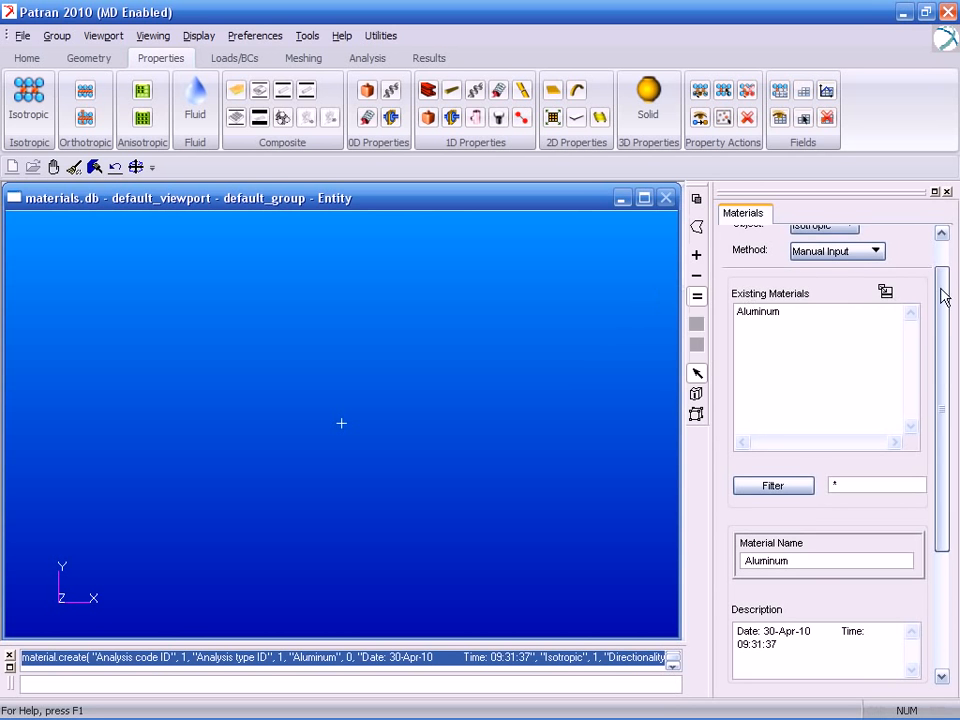
drag(945, 296, 940, 262)
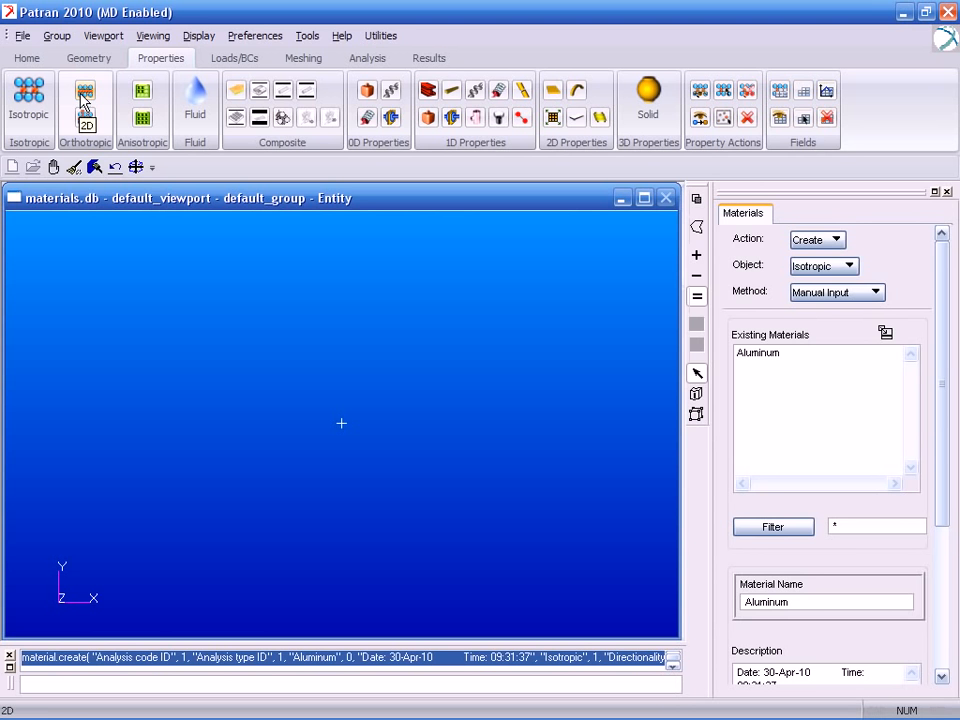
click(84, 101)
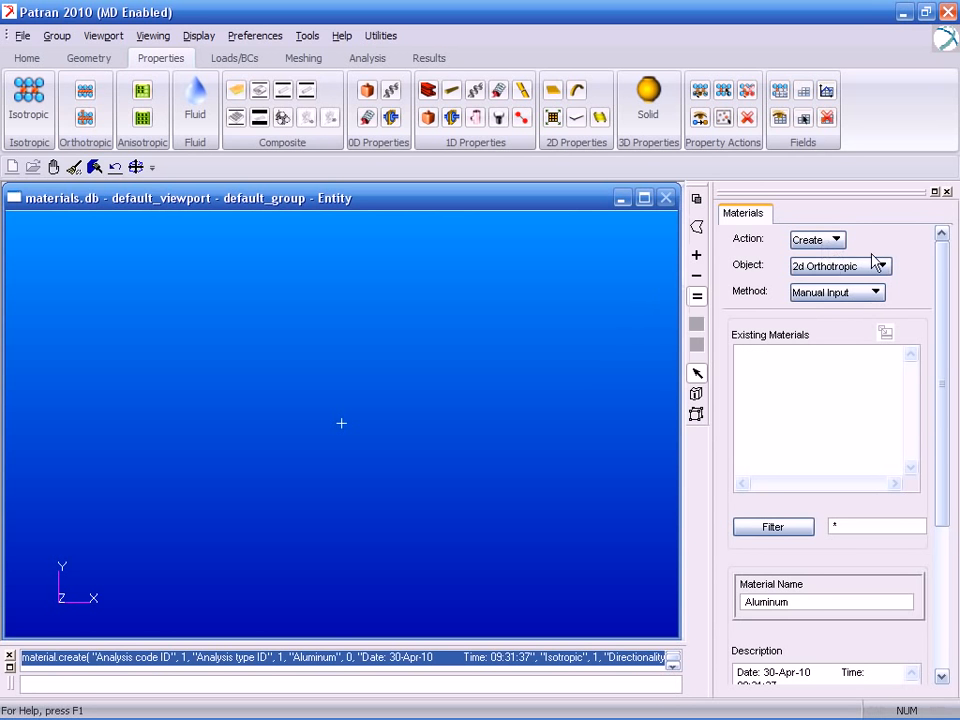
drag(945, 284, 939, 407)
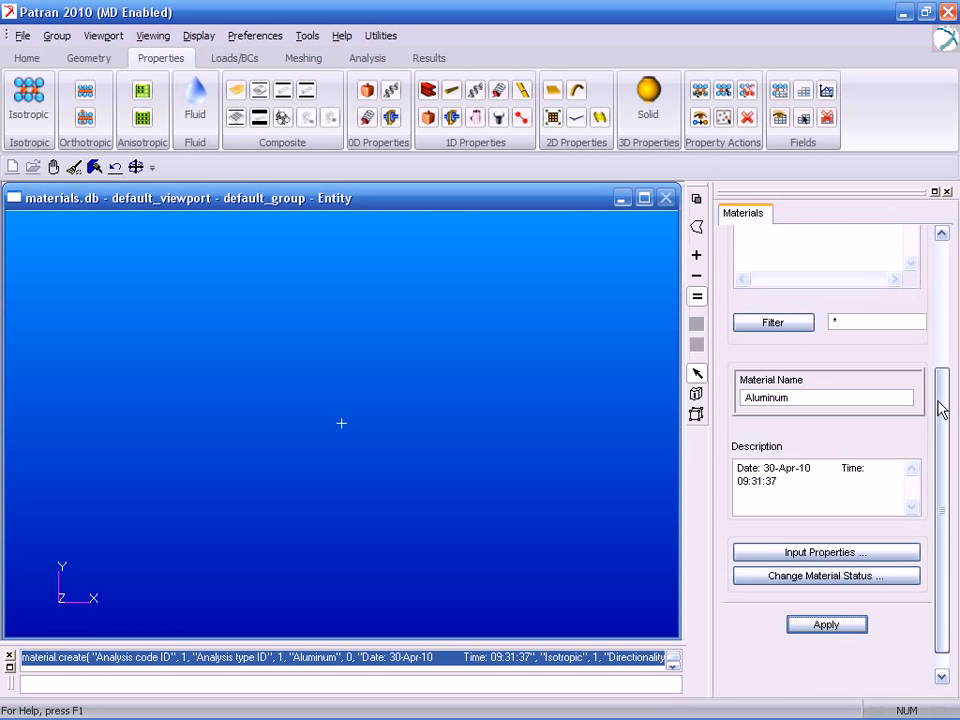
drag(753, 385, 743, 386)
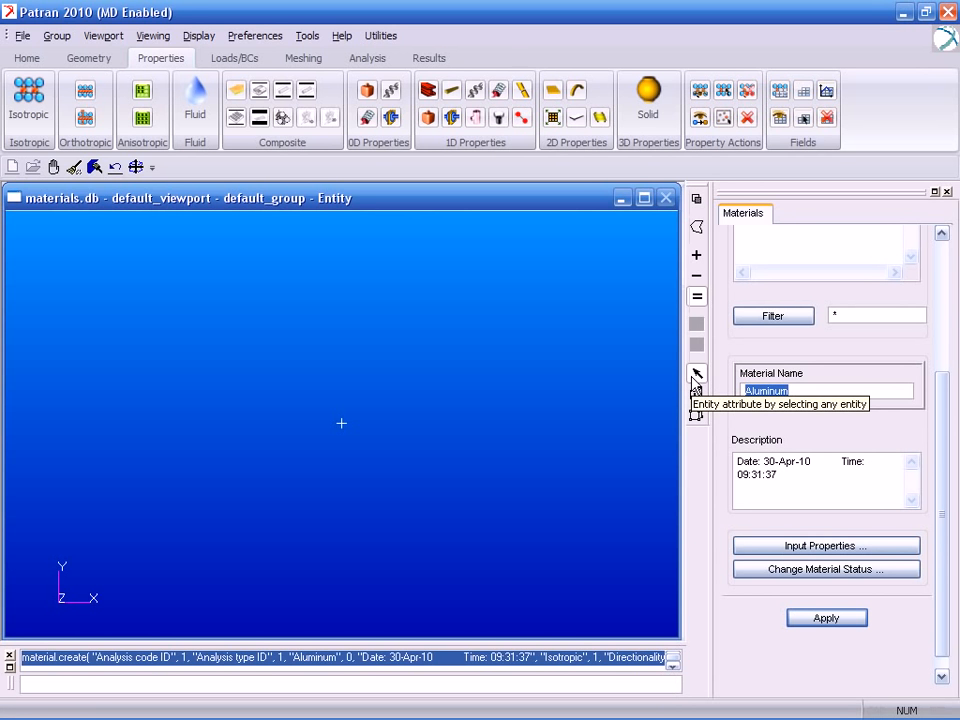
text(graphit)
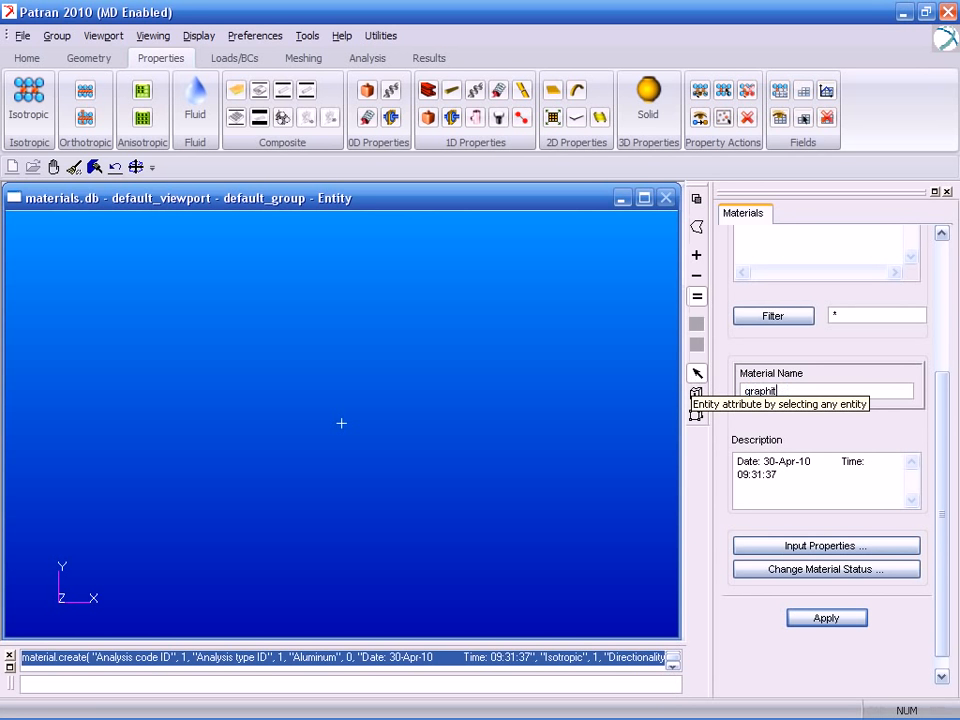
text(e_tape)
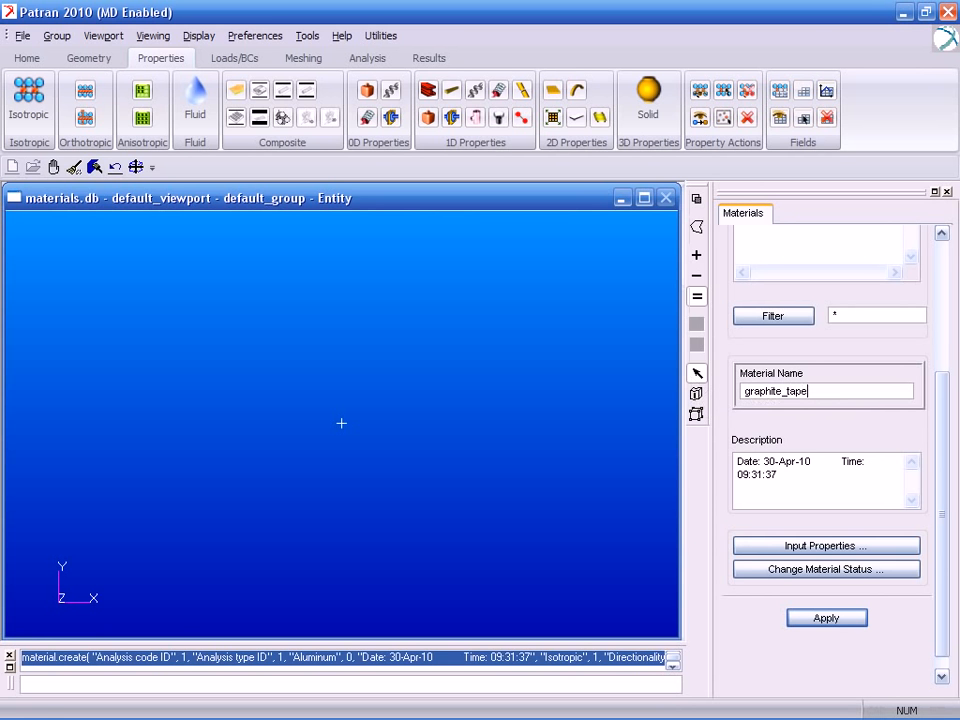
- Set graphite_tape's linear elastic modulus 11 to 20e6, modulus 22 to 2e6 and Poisson ratio 12 to 0.35
click(809, 545)
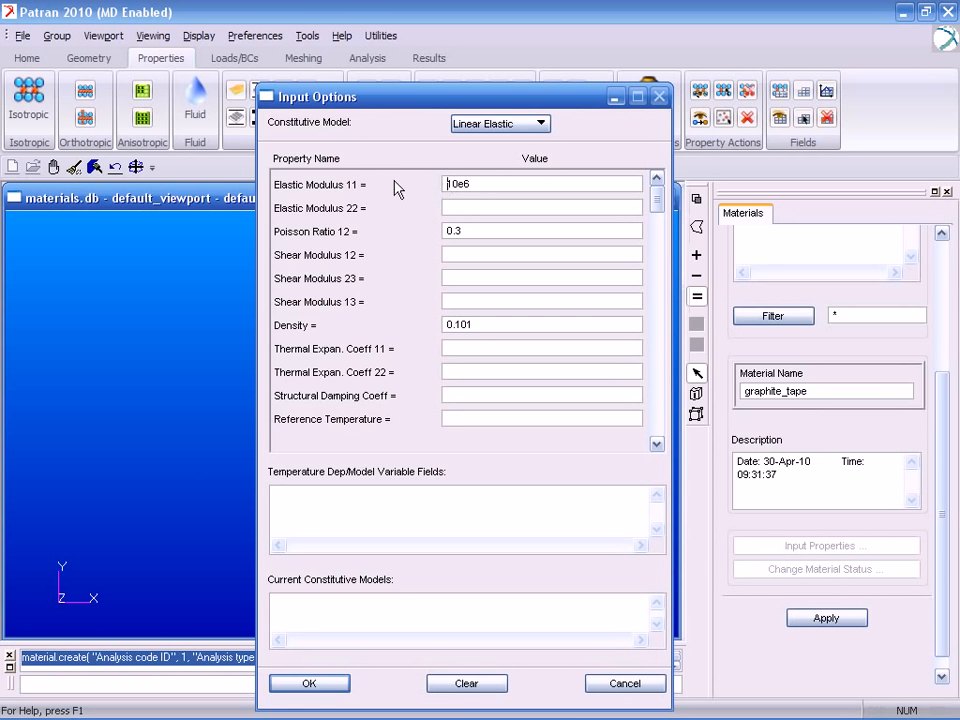
drag(476, 186, 417, 187)
text(20e6)
click(453, 208)
text(2e6)
click(464, 231)
text(5)
- Set shear moduli 12, 23 and 13 to 1e6, clear the density, and create the graphite_tape material
click(476, 252)
text(1e6)
click(452, 278)
text(1e6)
click(469, 299)
text(1e6)
key(Tab)
key(BackSpace)
click(330, 687)
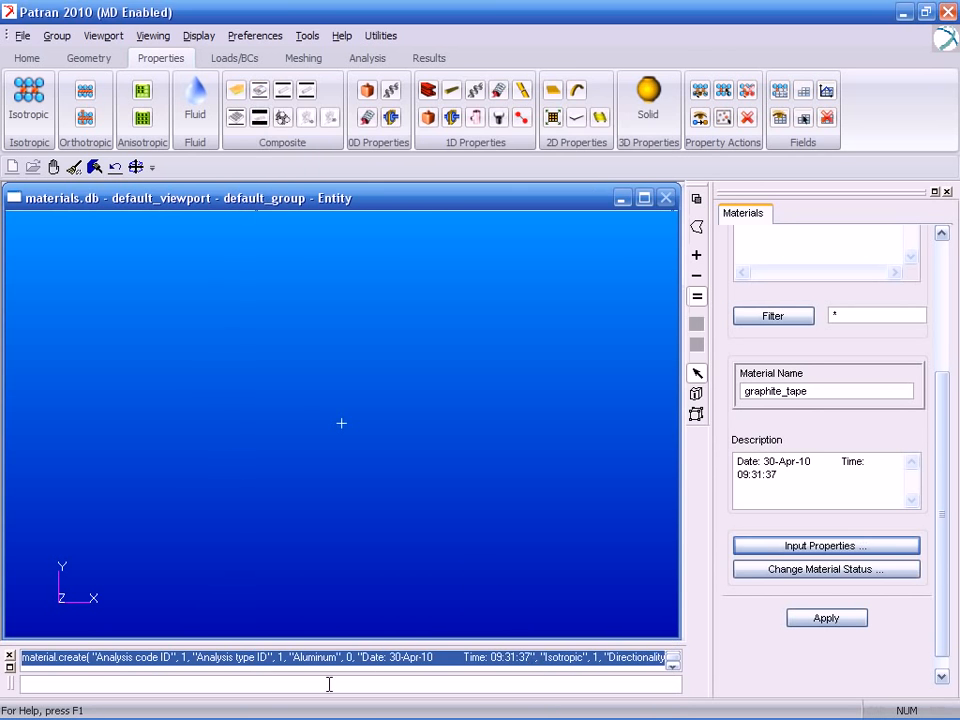
click(801, 619)
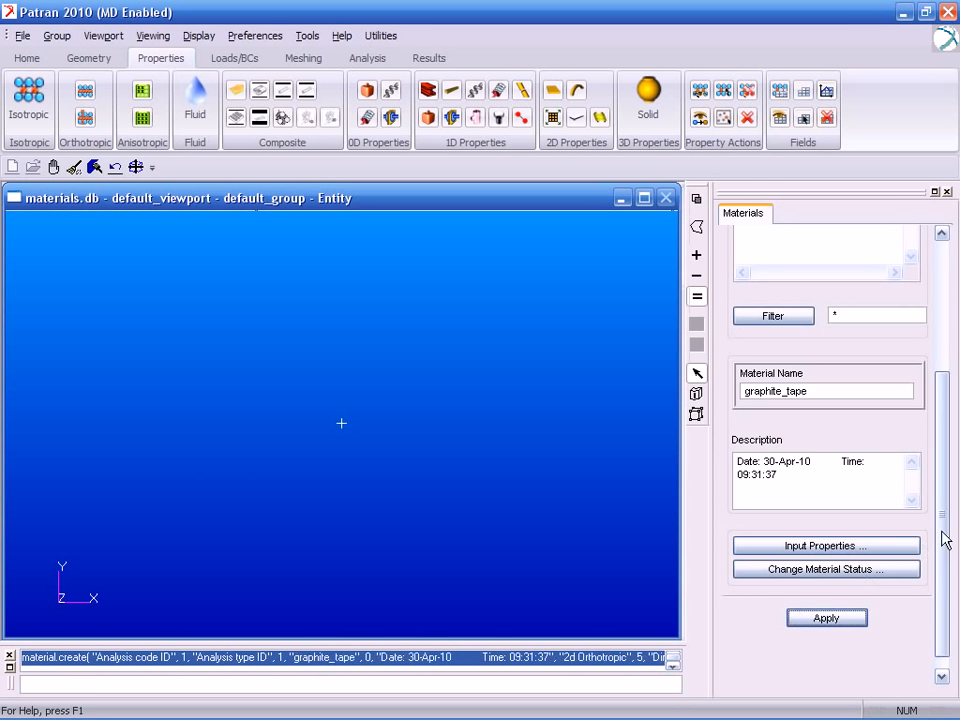
- Add a Failure constitutive model to graphite_tape using stress limits and the Hill composite failure theory
mouse_move(944, 540)
mouse_down()
mouse_move(943, 423)
mouse_move(939, 523)
mouse_up()
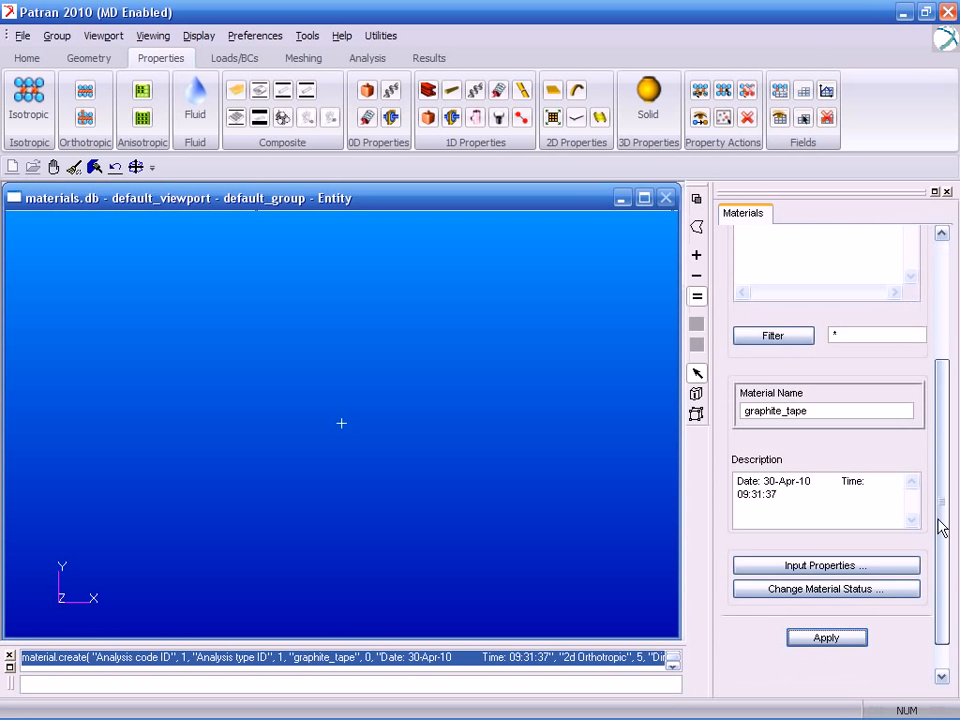
click(867, 569)
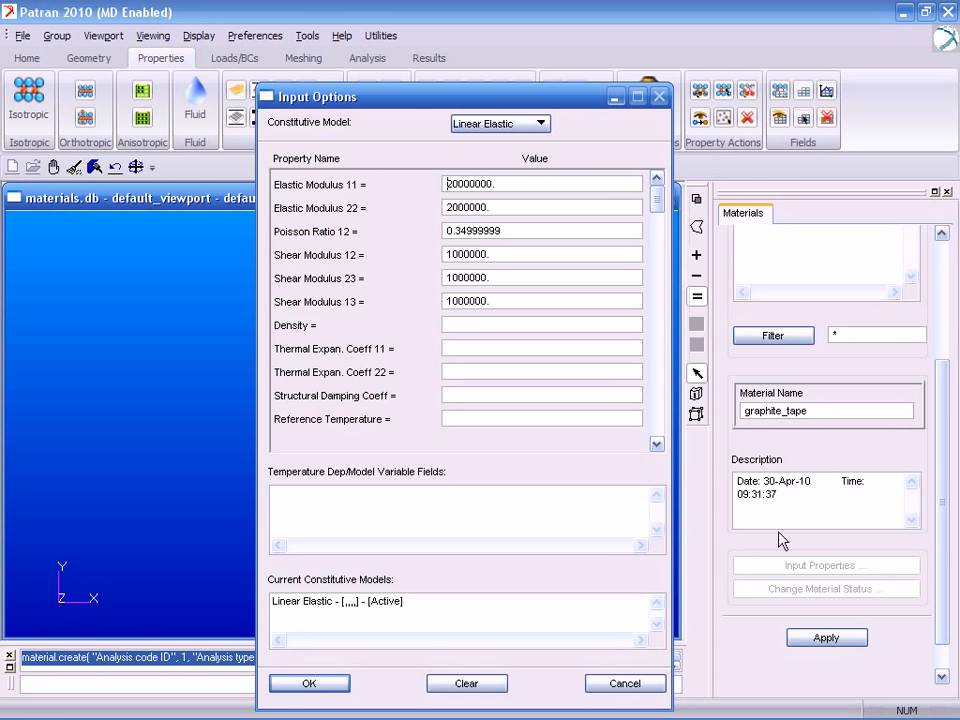
click(492, 126)
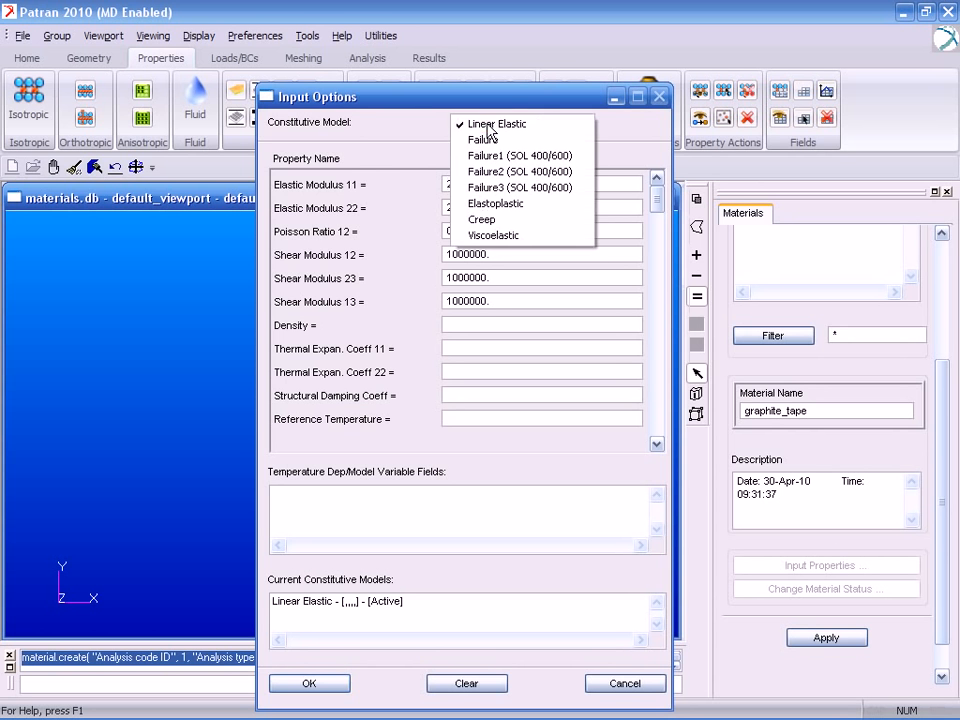
click(490, 141)
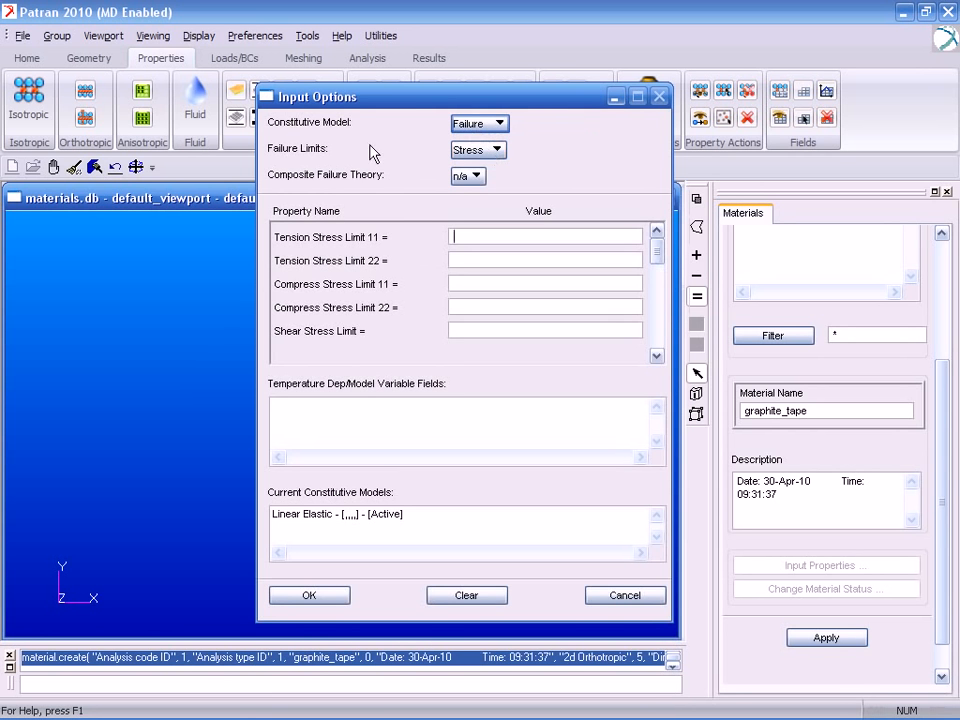
click(470, 177)
click(476, 191)
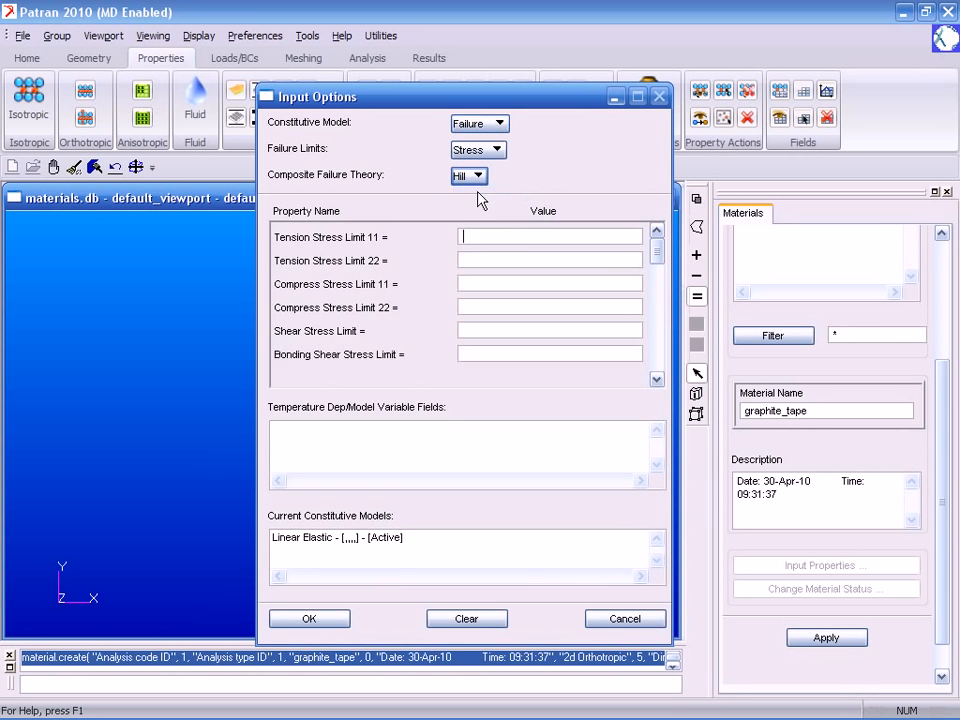
- Set the tension stress limits 11 and 22 to 130e3 and 11e3, and the compression limits to 120e3 and 12e3
click(481, 237)
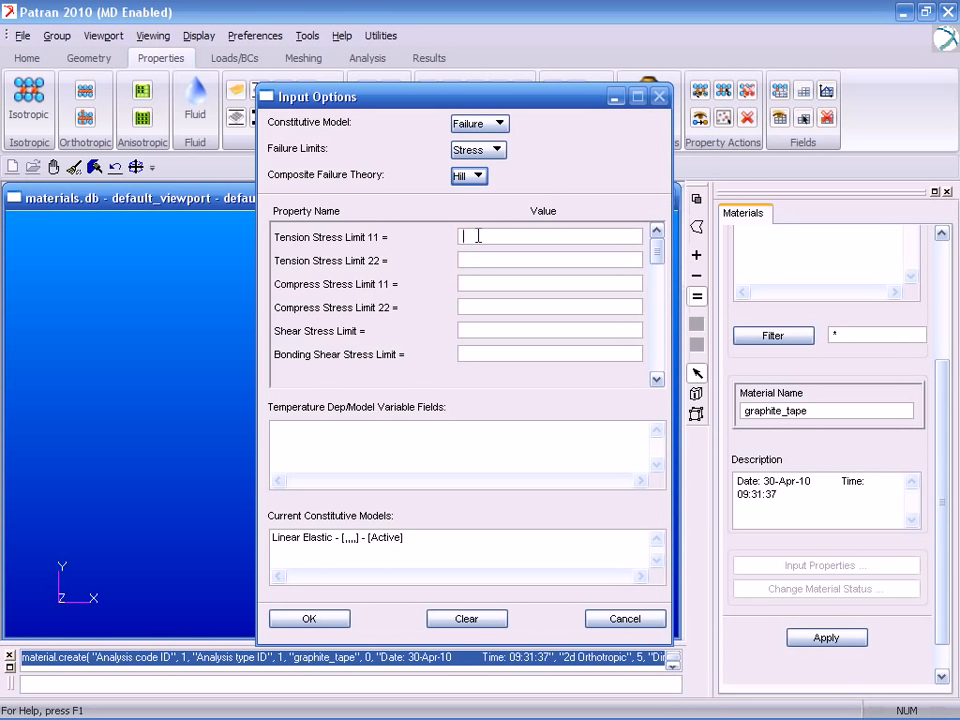
text(130)
text(e3)
click(491, 260)
text(11)
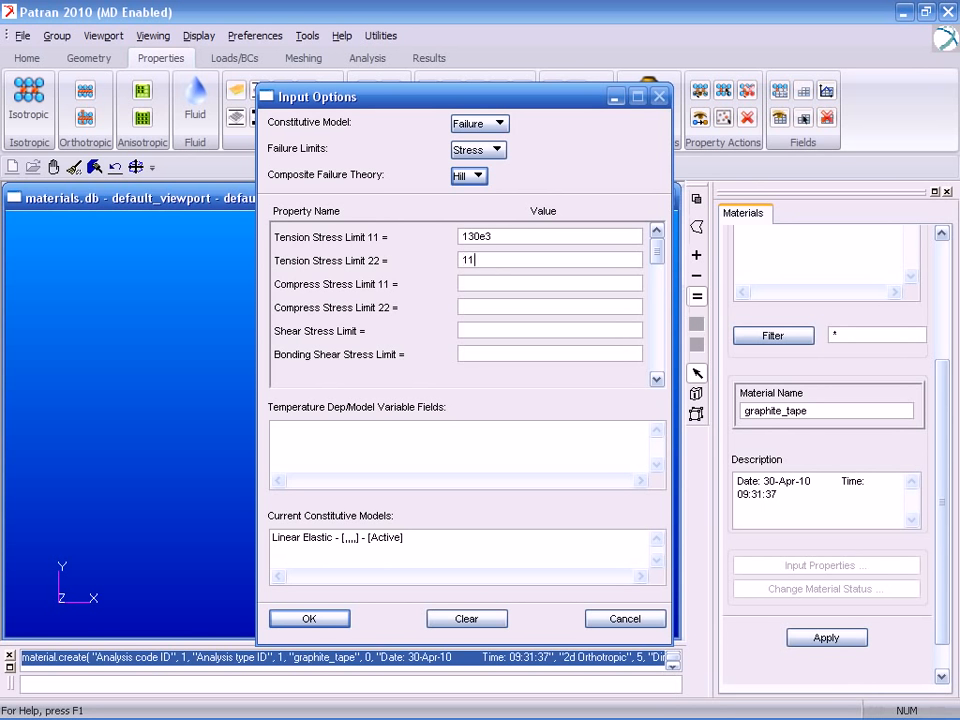
text(e3)
click(487, 282)
text(120e3)
click(492, 307)
text(12e3)
- Set the shear stress limit to 12.5e3 and the bonding shear limit to 5000, and apply the failure model to graphite_tape
click(482, 329)
text(12.5e3)
click(477, 353)
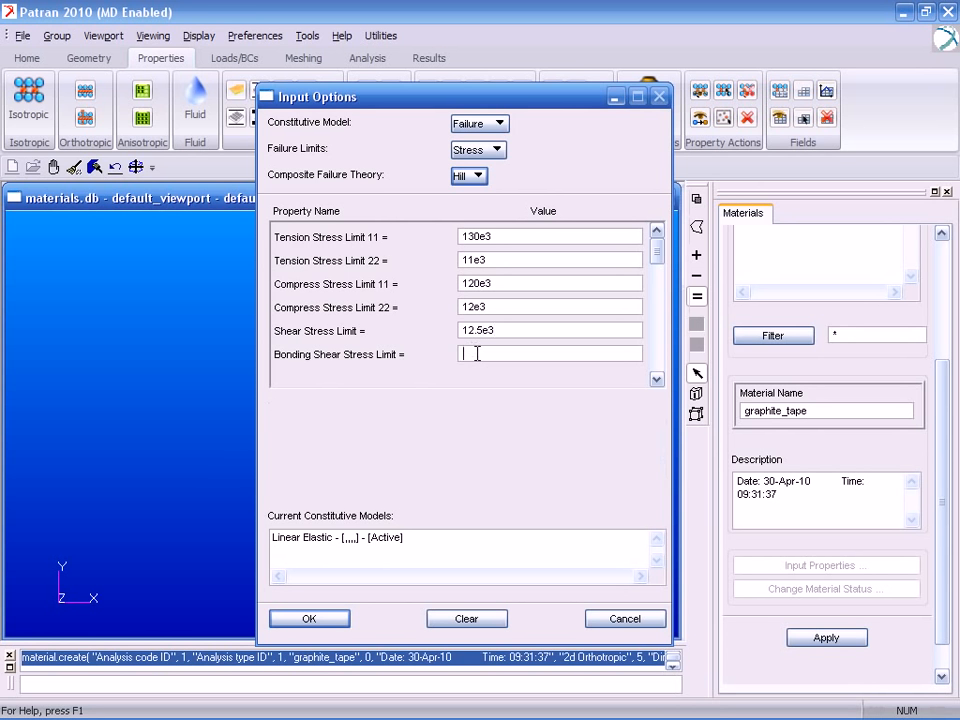
text(5000)
click(333, 621)
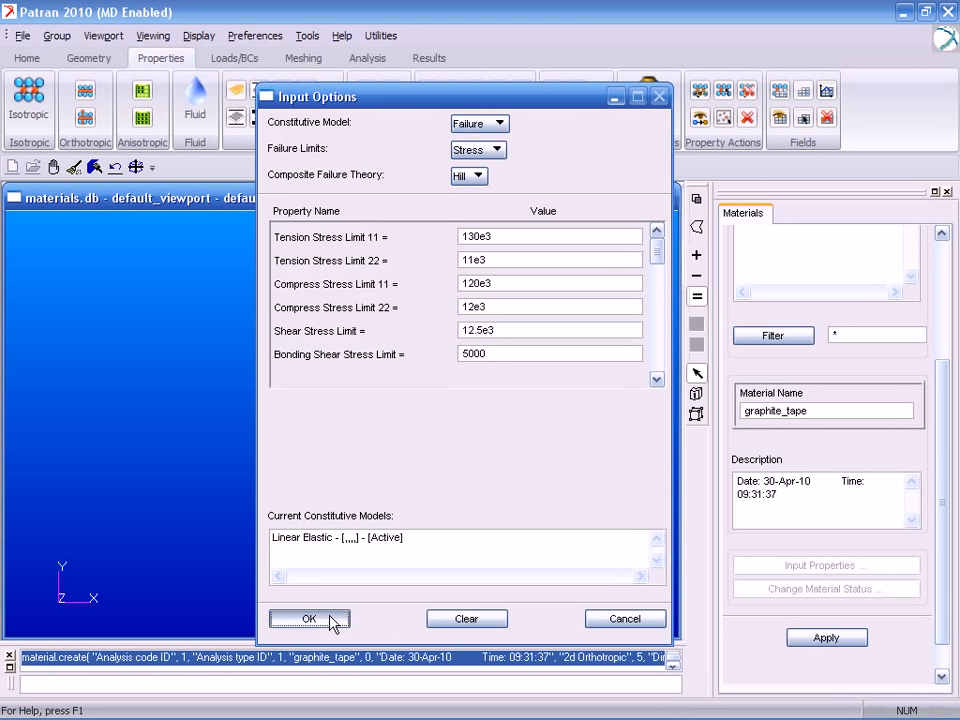
click(812, 638)
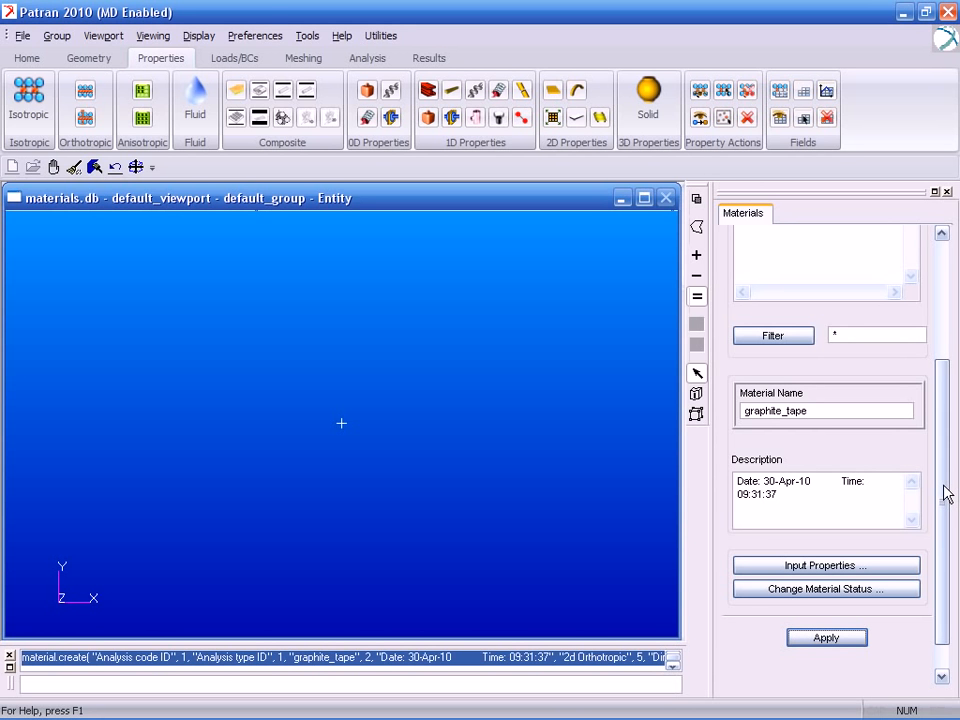
- Deactivate graphite_tape's Linear Elastic constitutive model and reactivate it, closing the material status settings
click(864, 592)
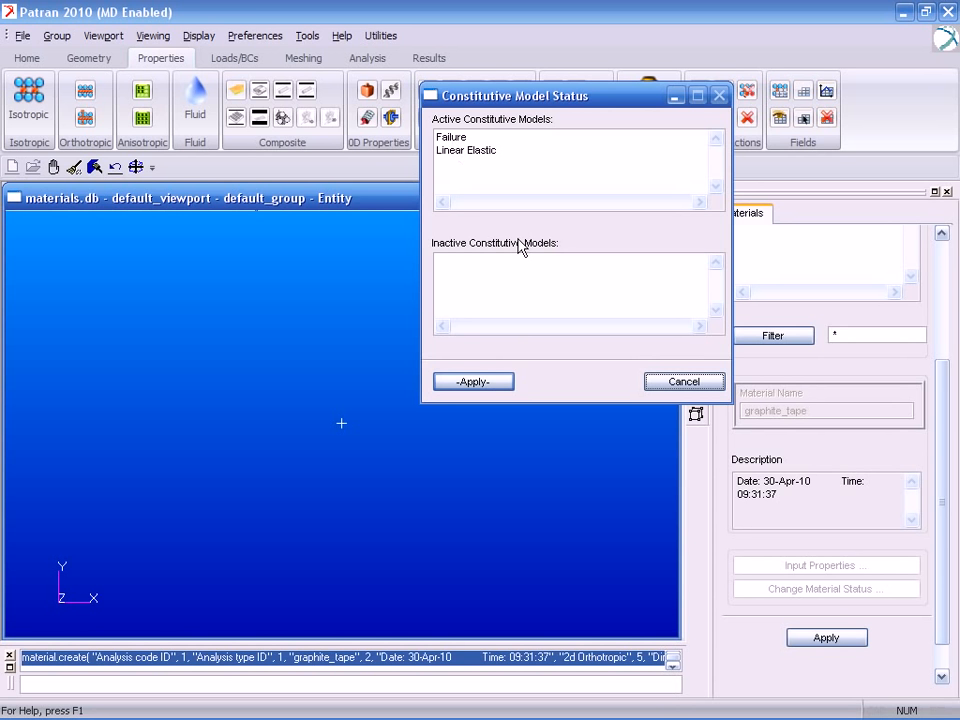
click(467, 151)
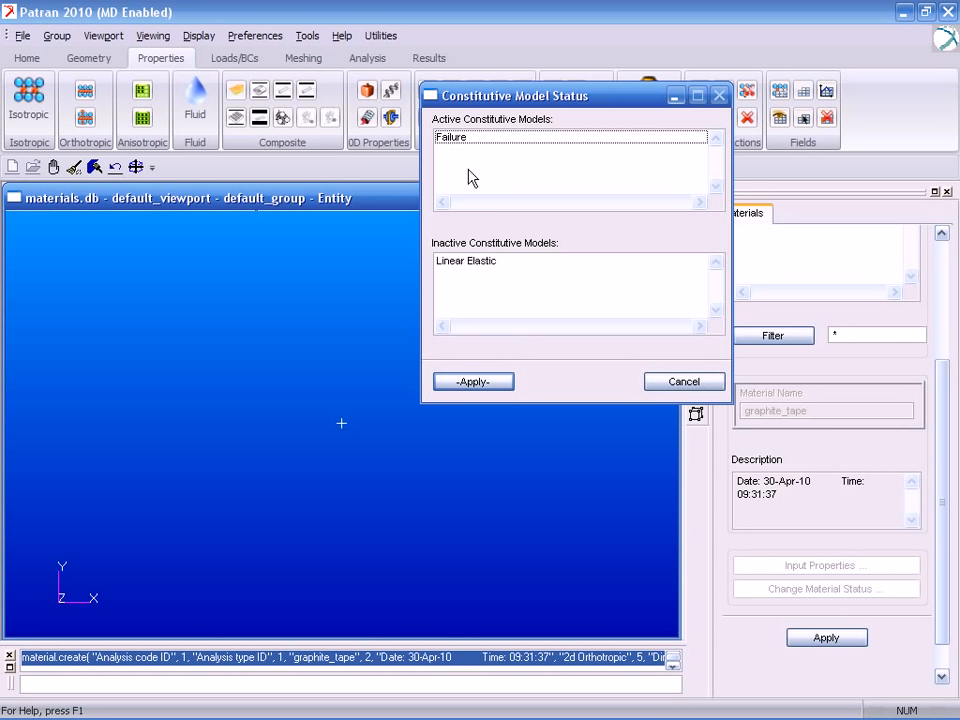
click(467, 264)
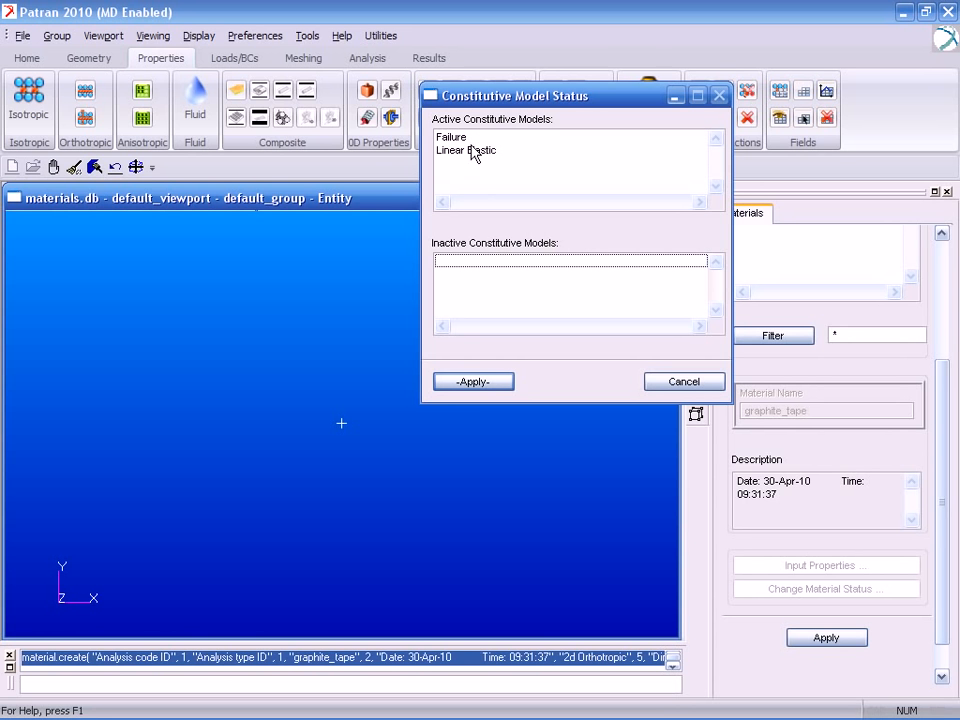
click(472, 382)
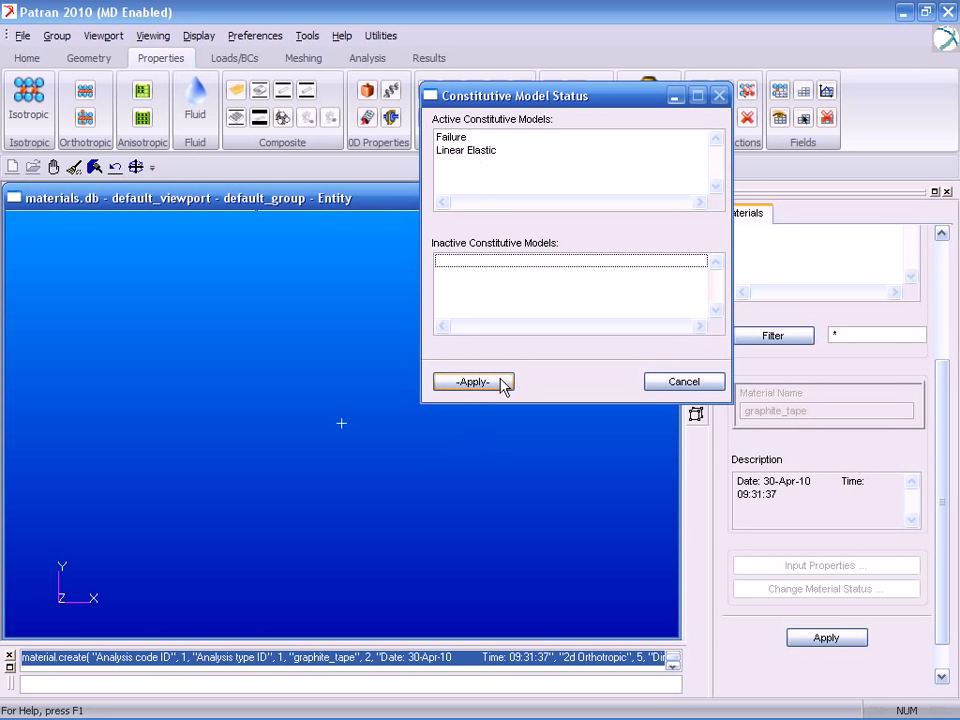
click(716, 382)
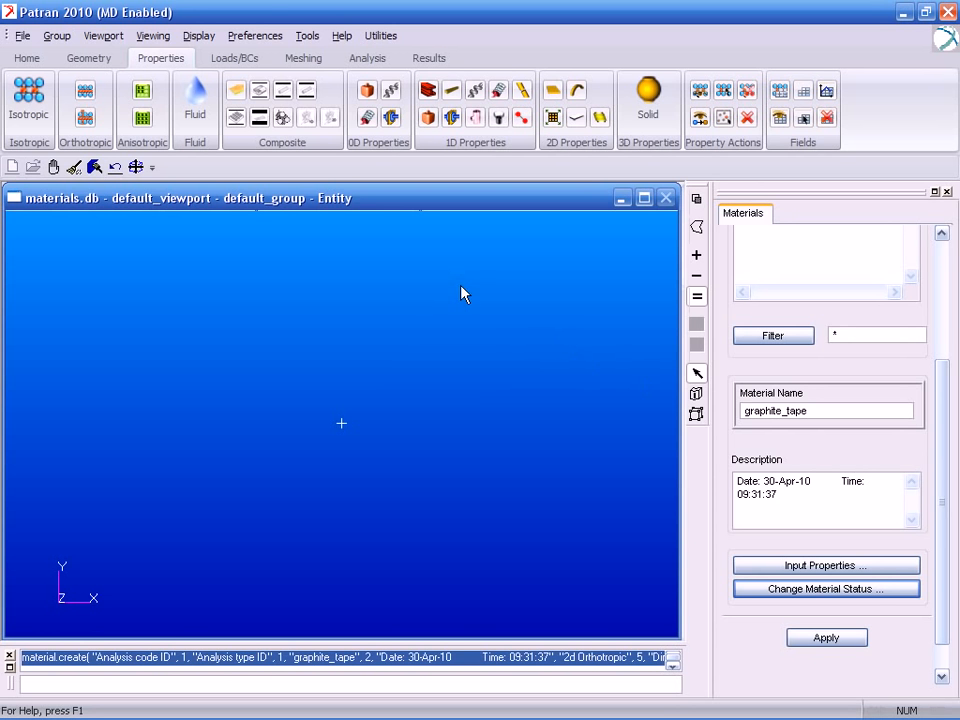
- Start a new laminated composite material and name it "8 ply symmetric"
click(237, 93)
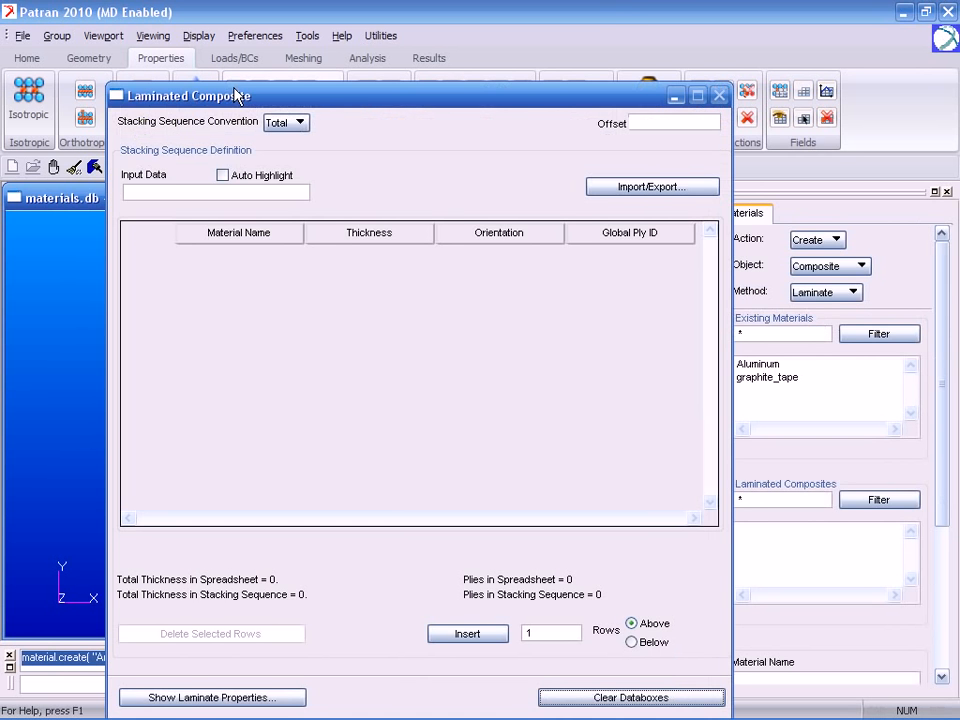
drag(320, 105, 230, 74)
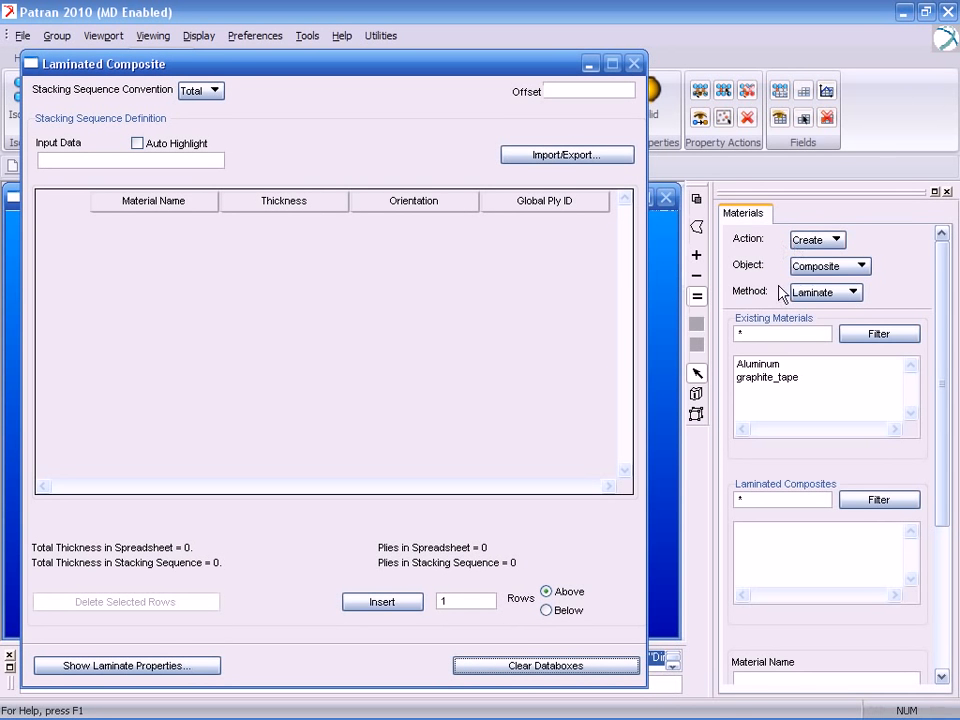
drag(937, 327, 937, 375)
click(743, 596)
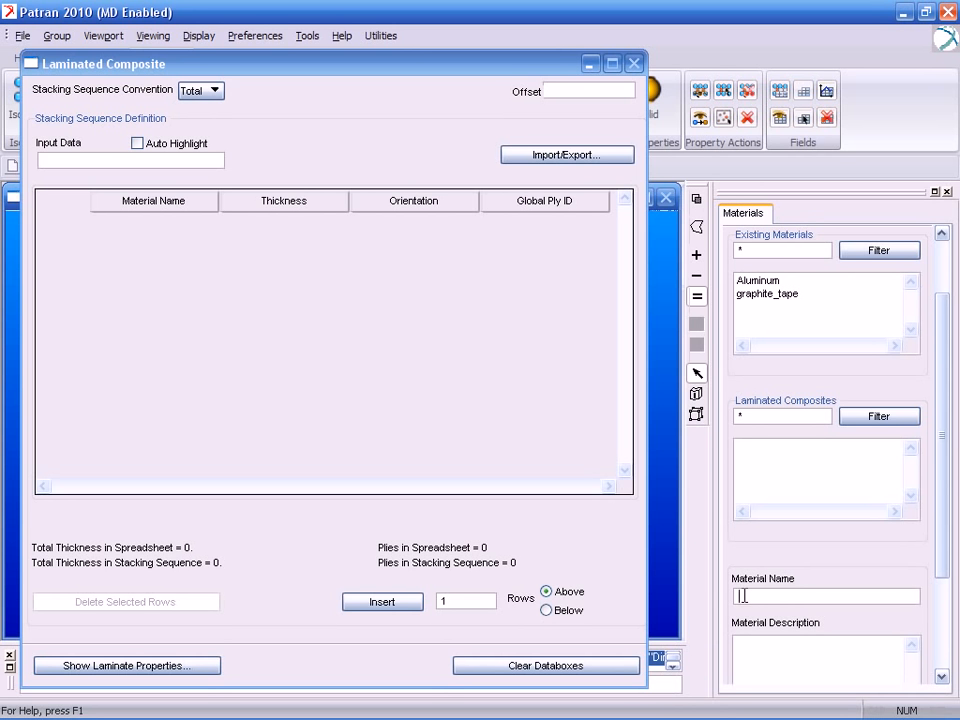
text(8 ply symmetric)
- Add eight plies of graphite_tape to the laminate's stacking sequence
click(760, 295)
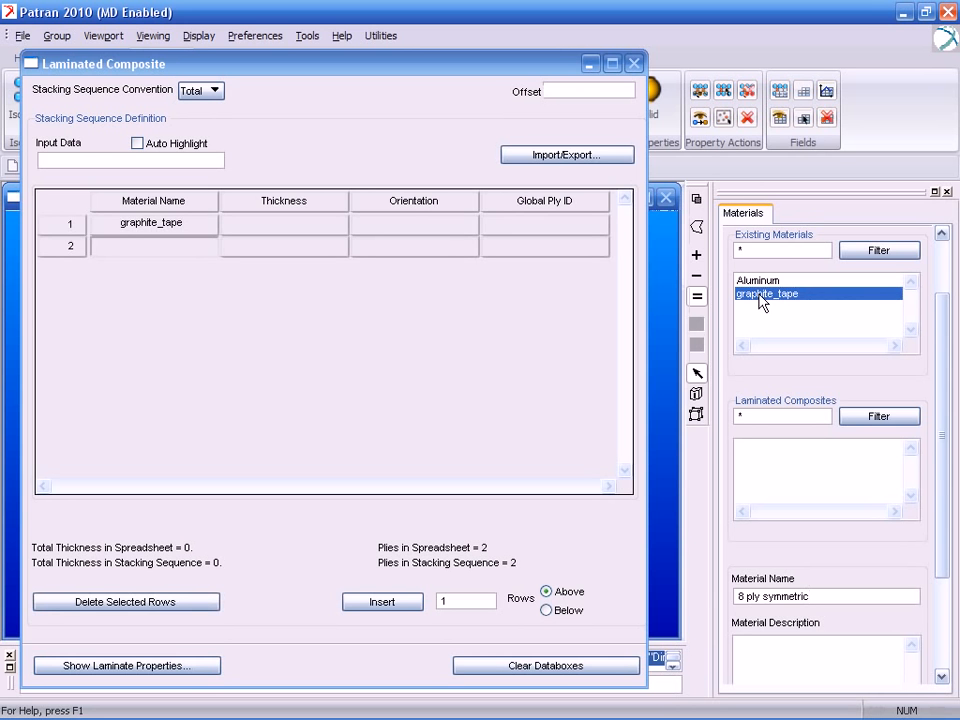
click(760, 295)
click(760, 295)
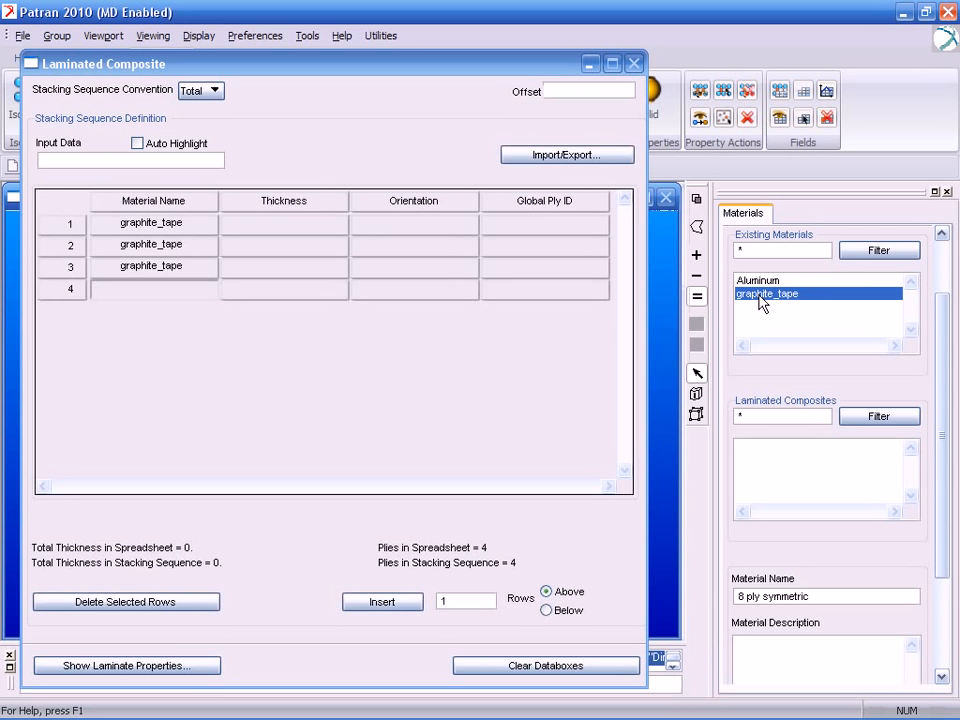
click(763, 303)
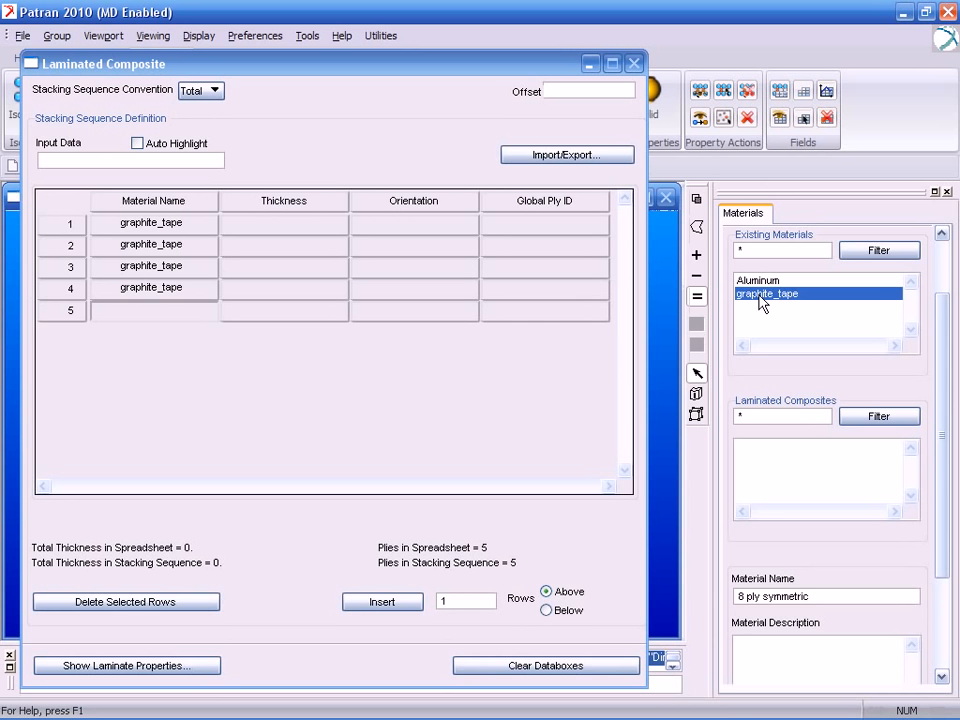
click(760, 300)
click(760, 298)
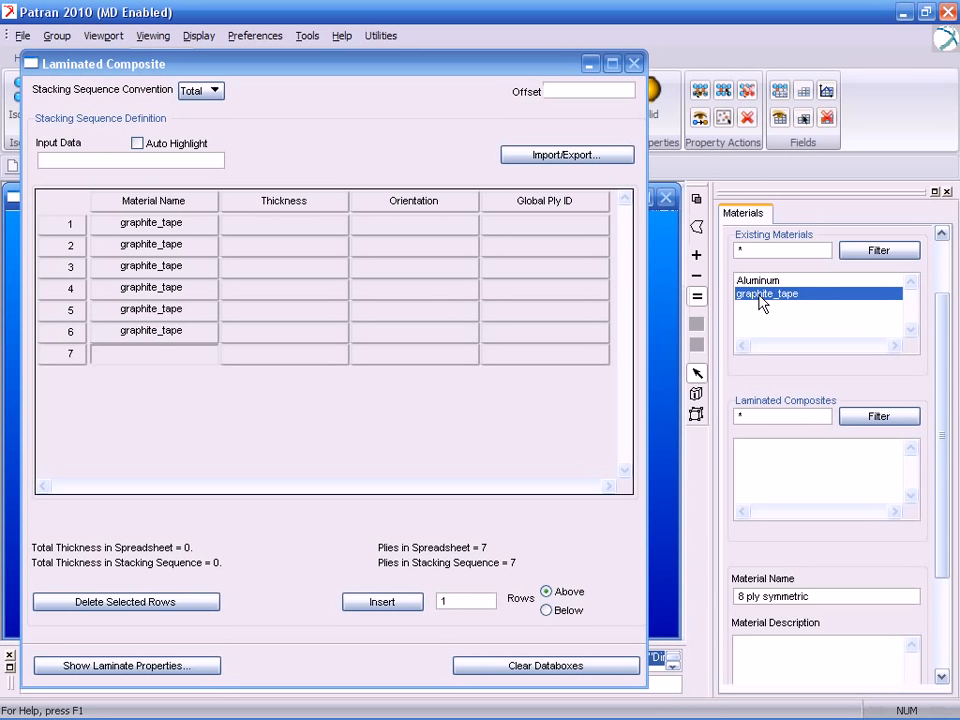
click(760, 298)
click(760, 298)
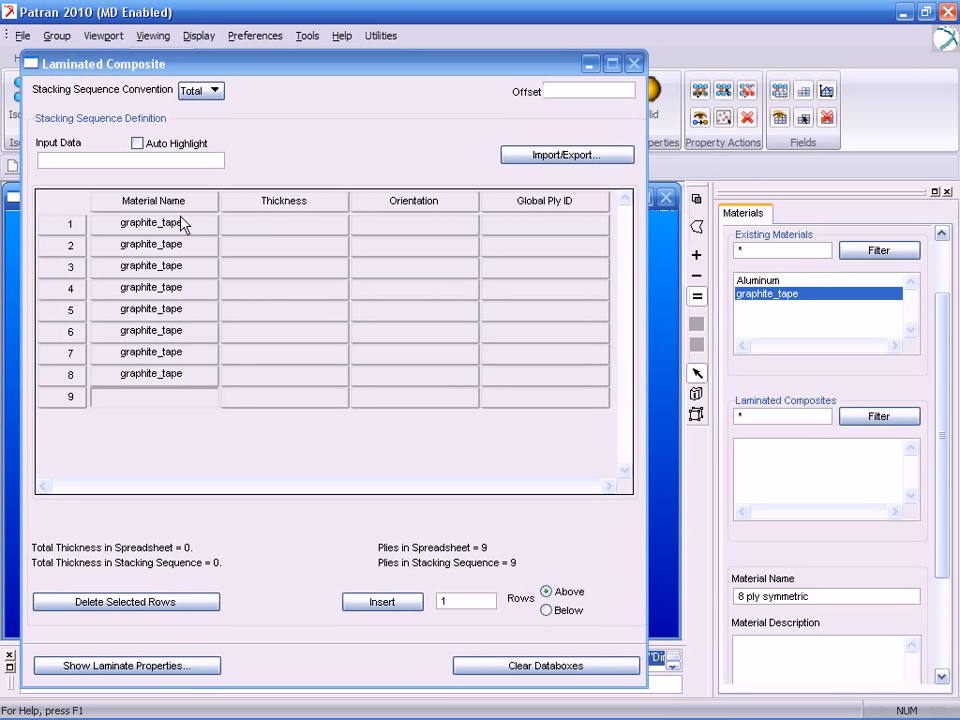
- Set the thickness of all eight graphite_tape plies to .0054
click(270, 225)
click(165, 158)
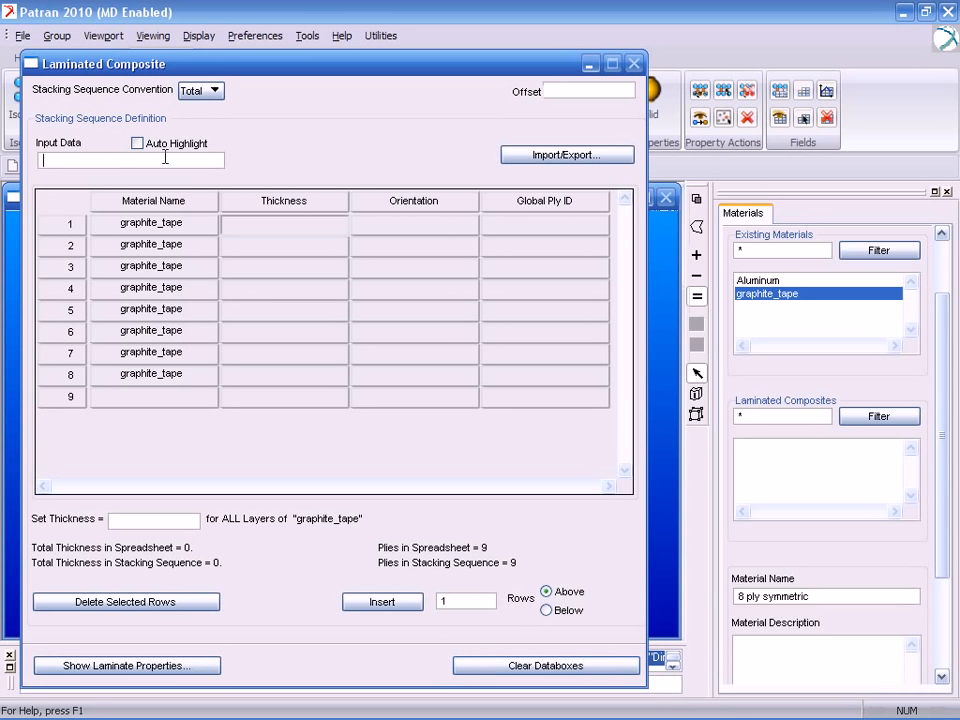
text(.0054)
key(Return)
key(Return)
key(Return)
key(Return)
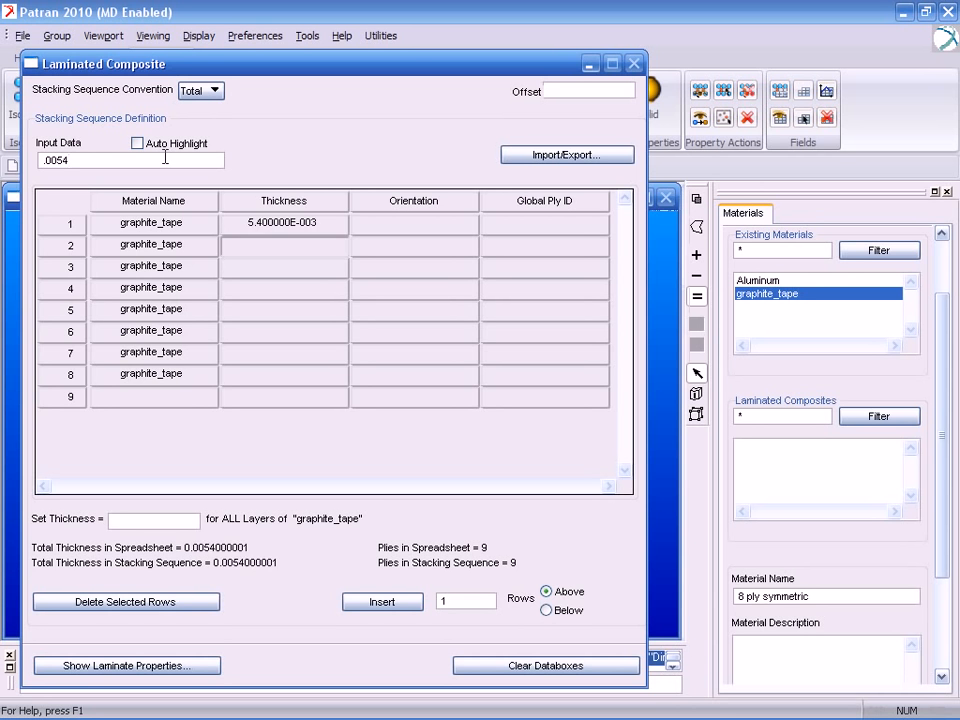
key(Return)
key(Return)
key(Return)
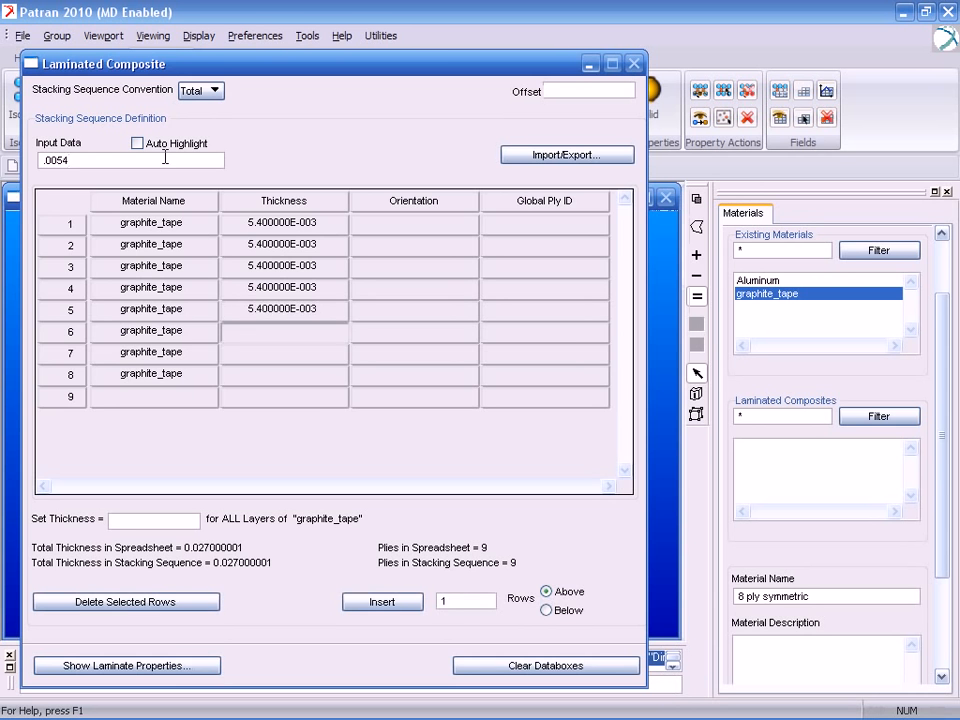
key(Return)
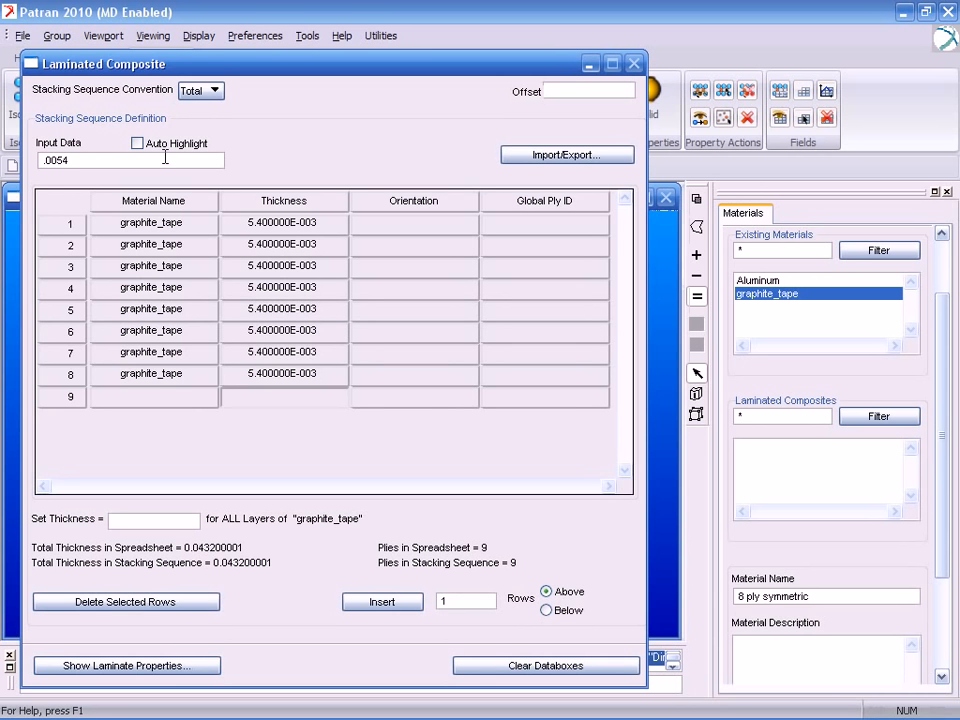
- Set the orientations of plies 1 to 4 to 0, 45, -45 and 90
click(412, 226)
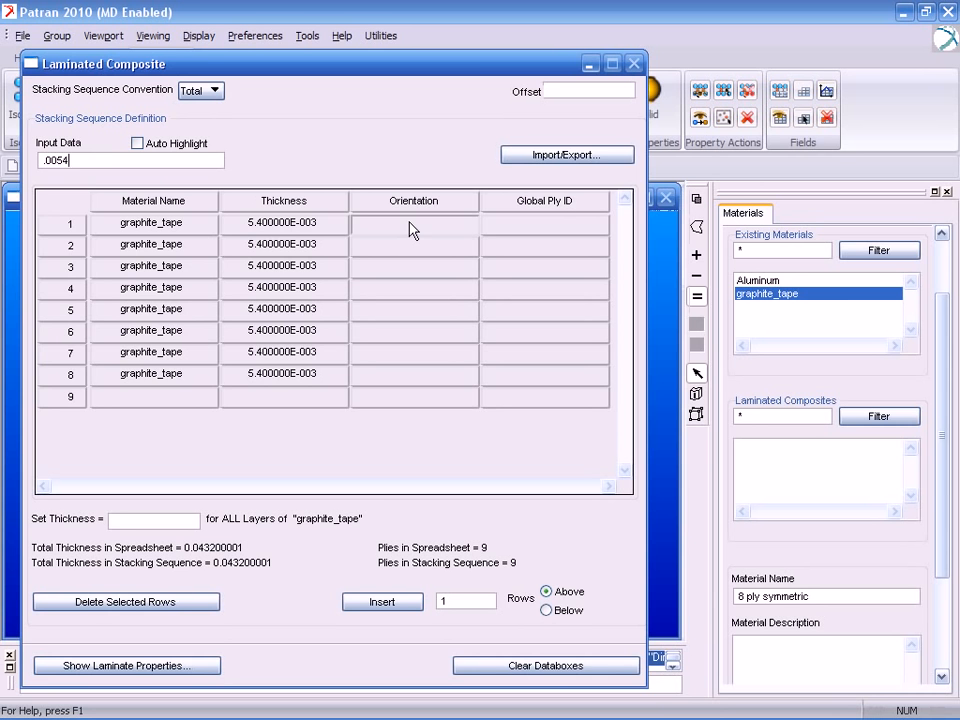
drag(86, 163, 8, 172)
text(0)
key(Return)
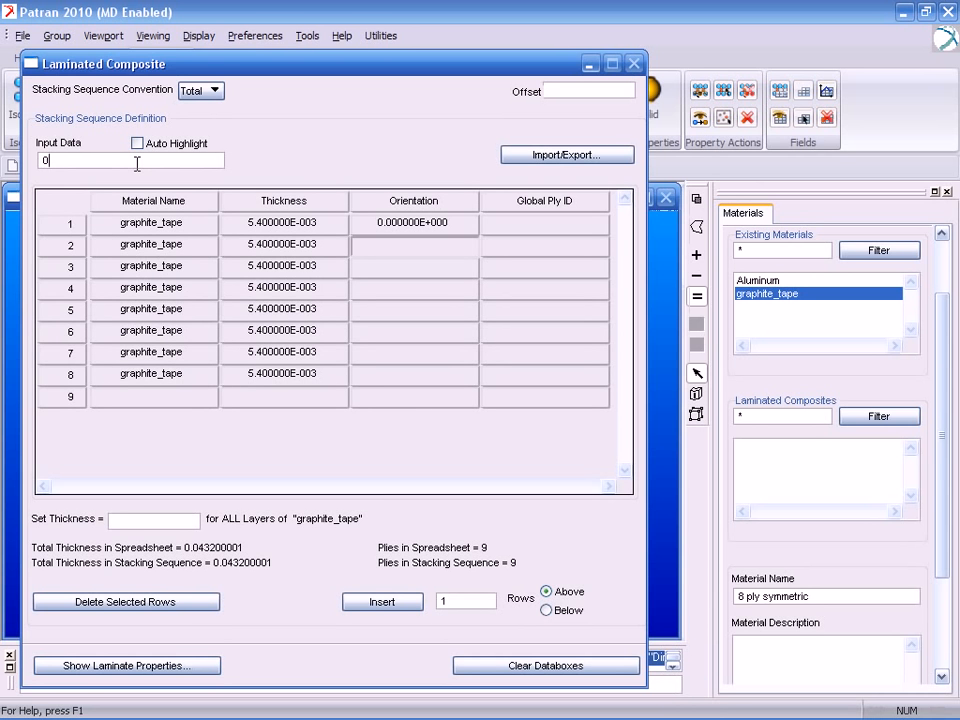
text(45)
key(Return)
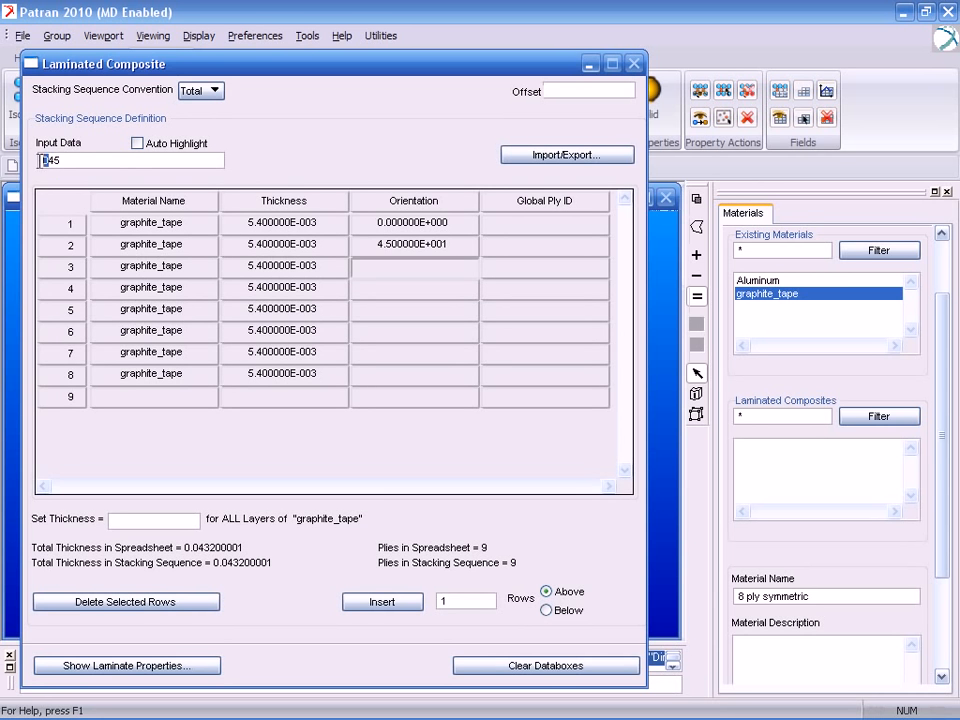
drag(47, 161, 38, 162)
text(-)
key(Return)
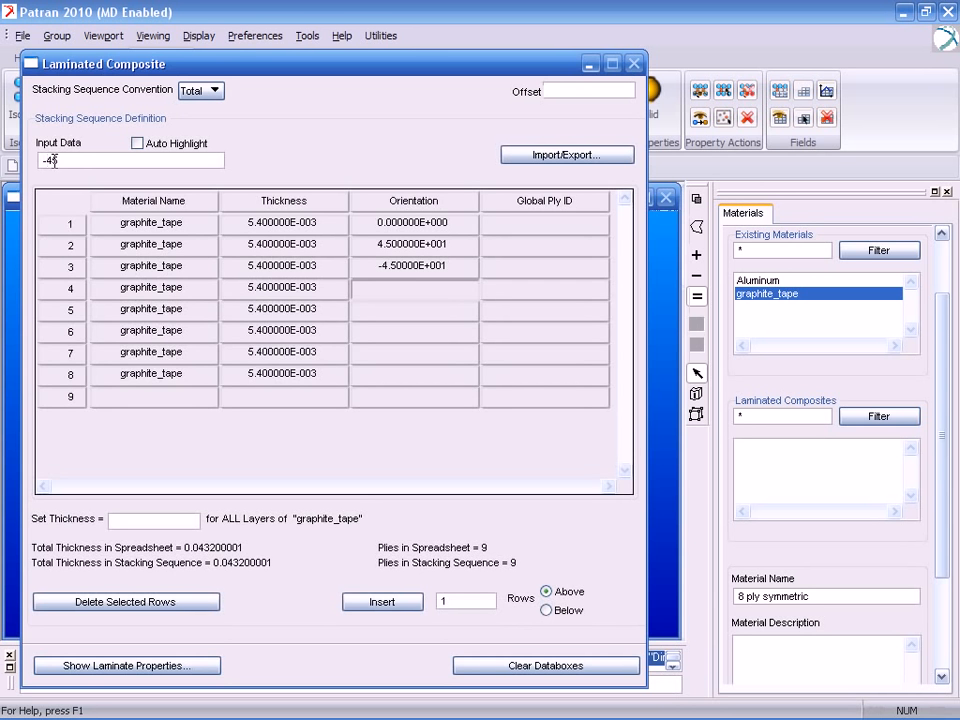
drag(62, 161, 27, 175)
text(90)
key(Return)
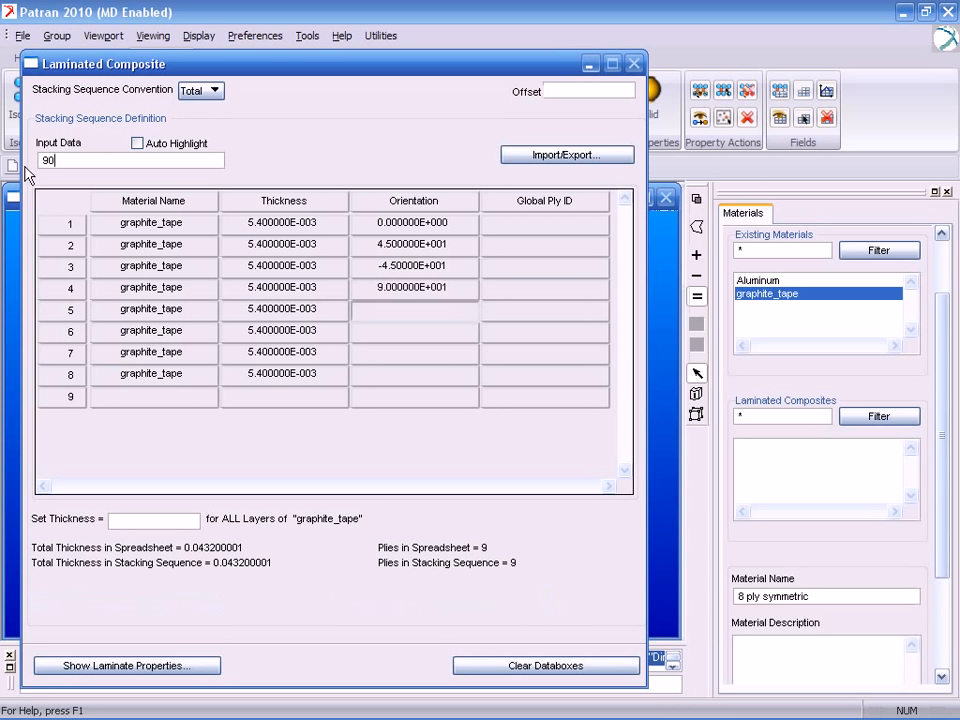
- Set the orientations of plies 5 to 8 to 90, -45, 45 and 0
key(Return)
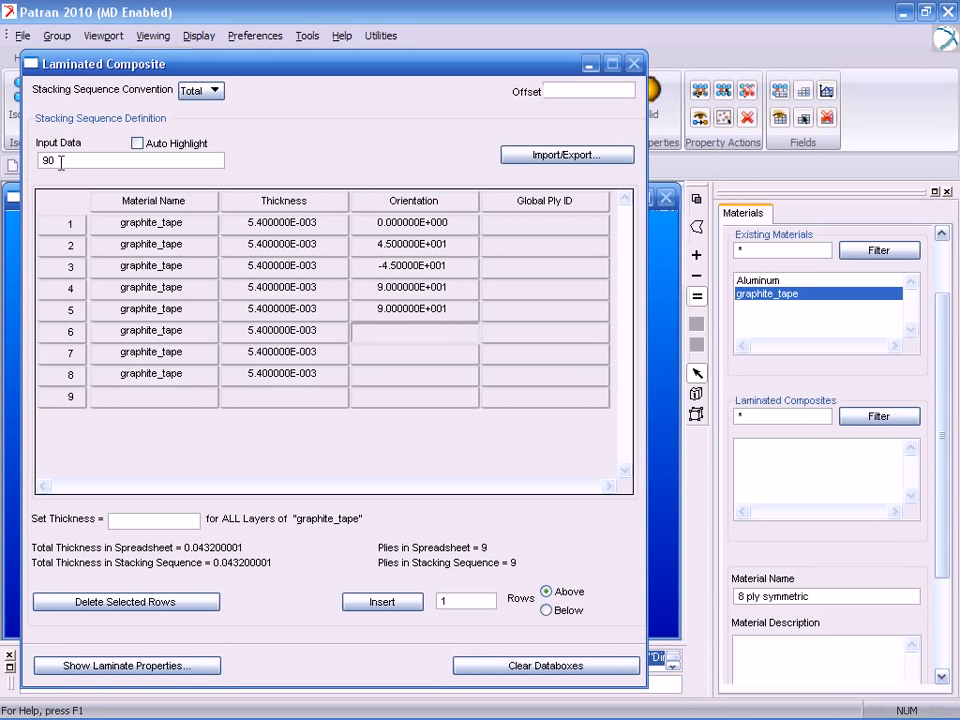
double_click(50, 160)
text(-45)
key(Return)
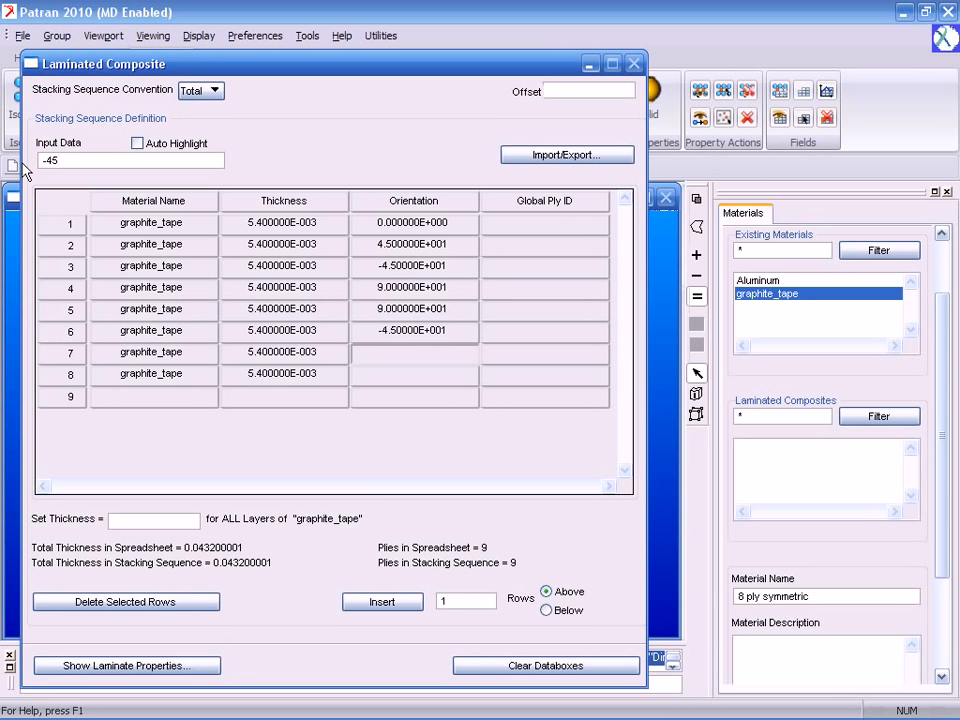
click(45, 160)
key(BackSpace)
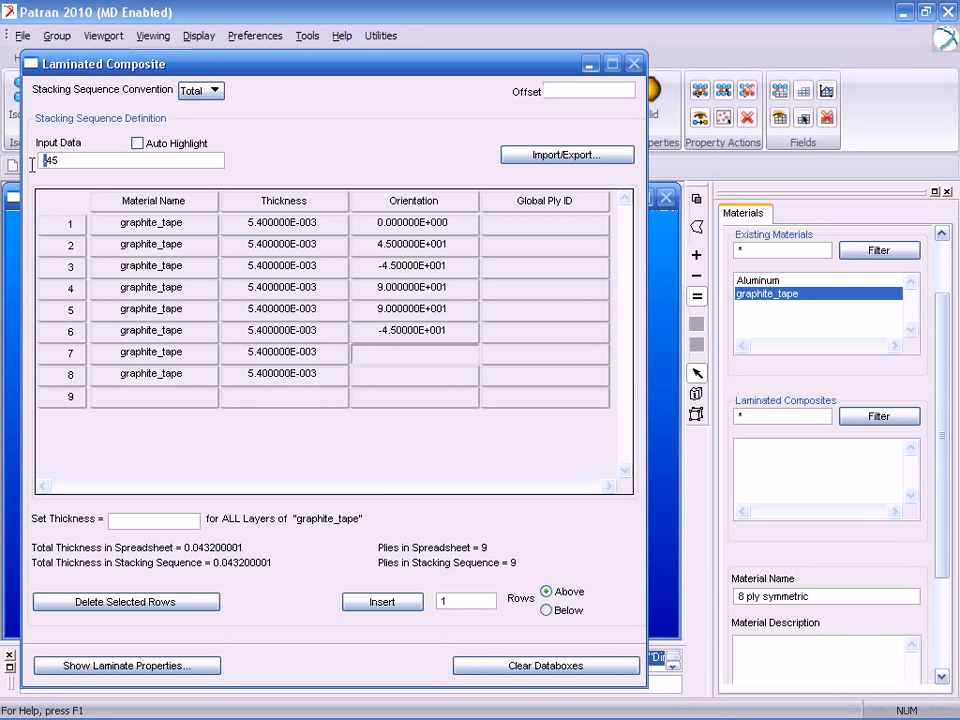
key(Return)
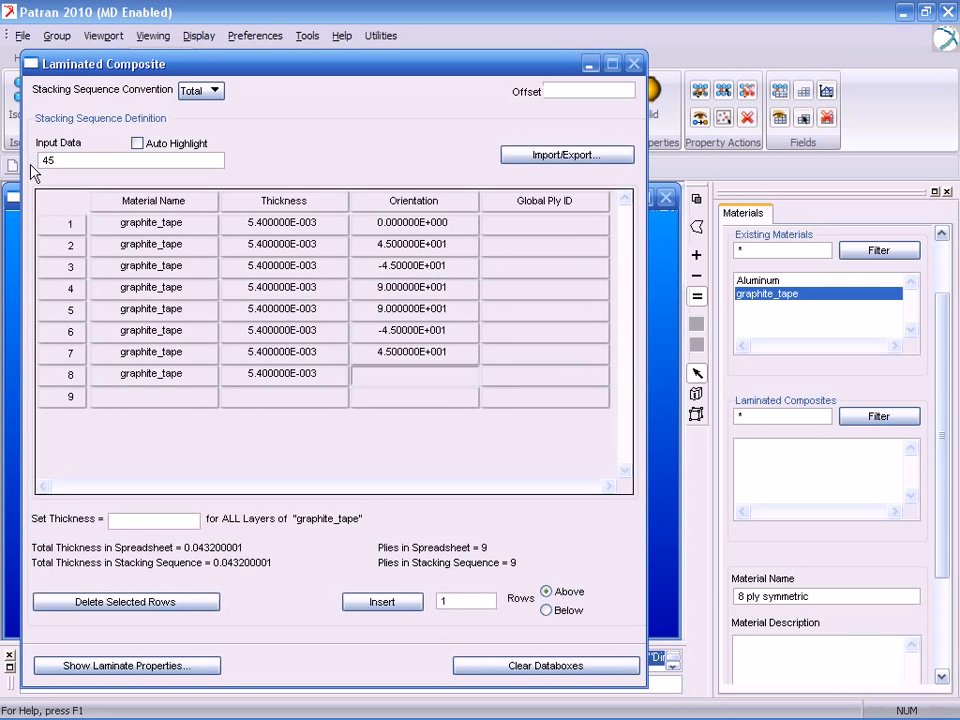
text(0)
drag(71, 160, 32, 166)
text(0)
key(Return)
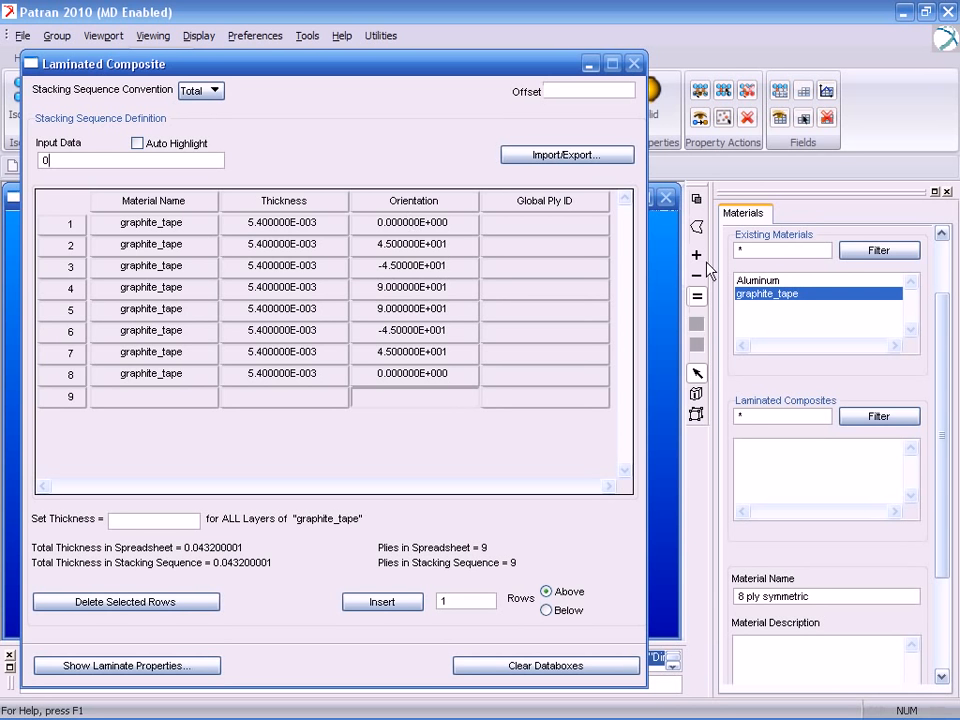
- Apply the definition to create the 8-ply laminate, and minimize the Laminated Composite form
drag(941, 372, 941, 500)
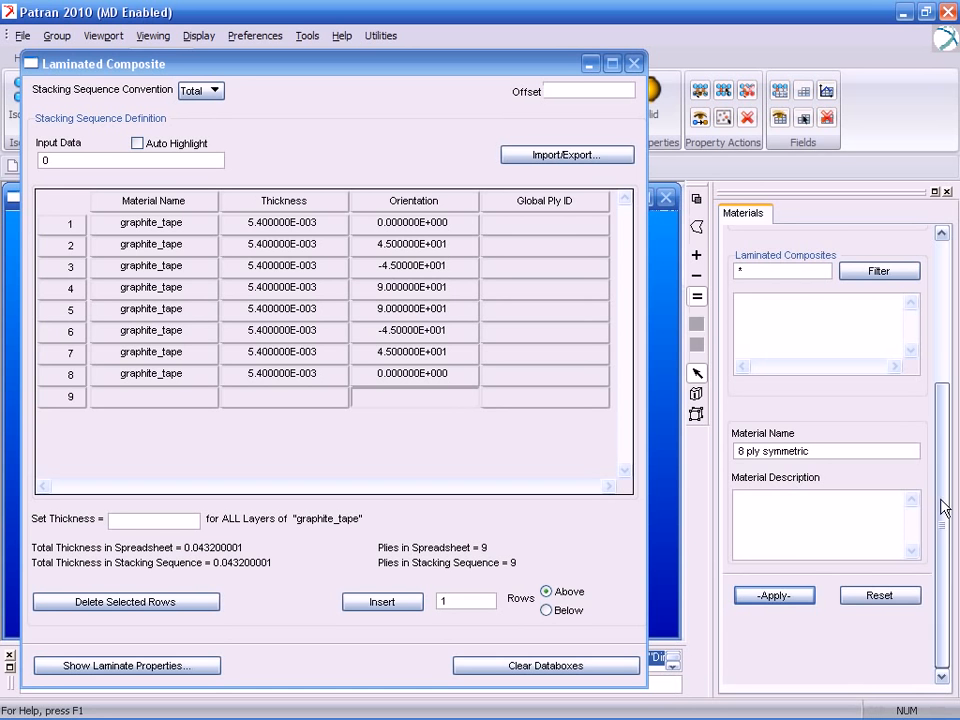
click(773, 598)
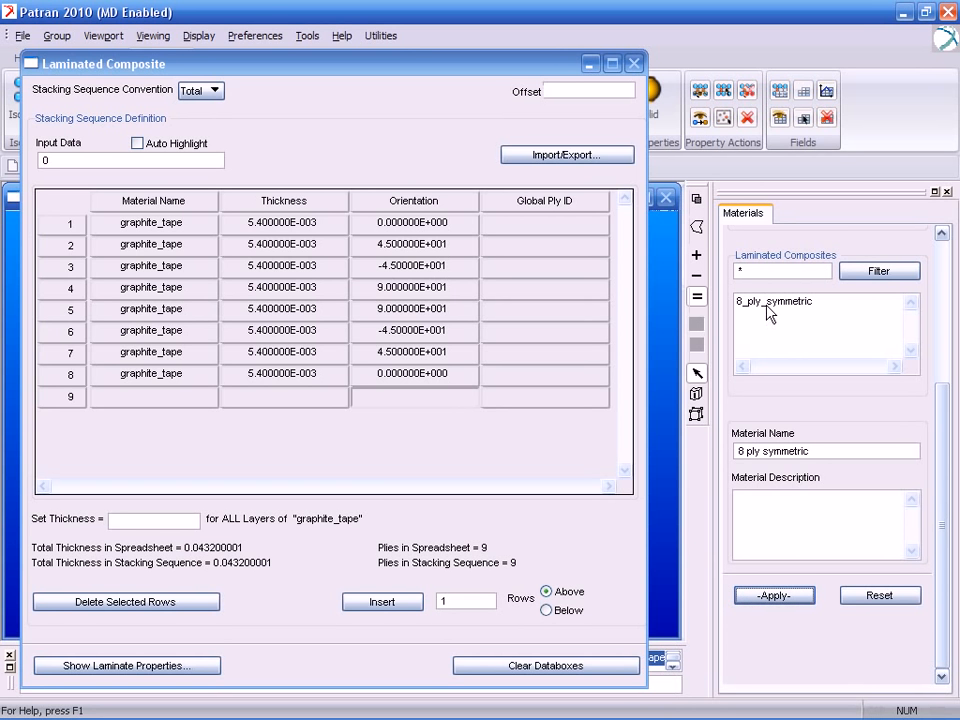
click(590, 63)
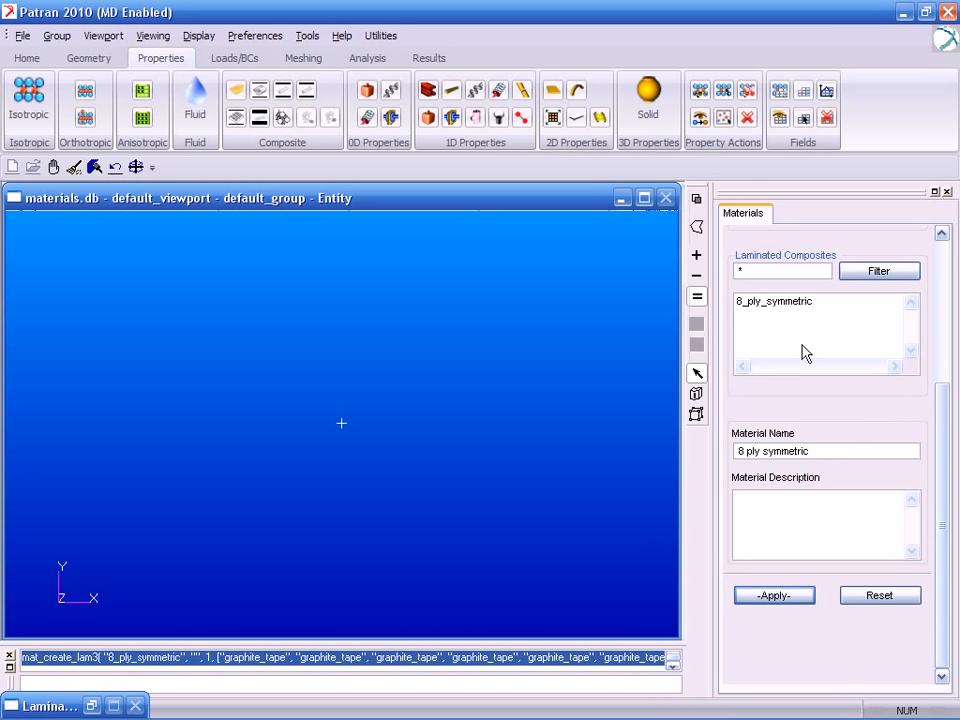
- Examine the existing materials selectable for a 2D shell element property, and cancel the input properties without choosing one
click(555, 93)
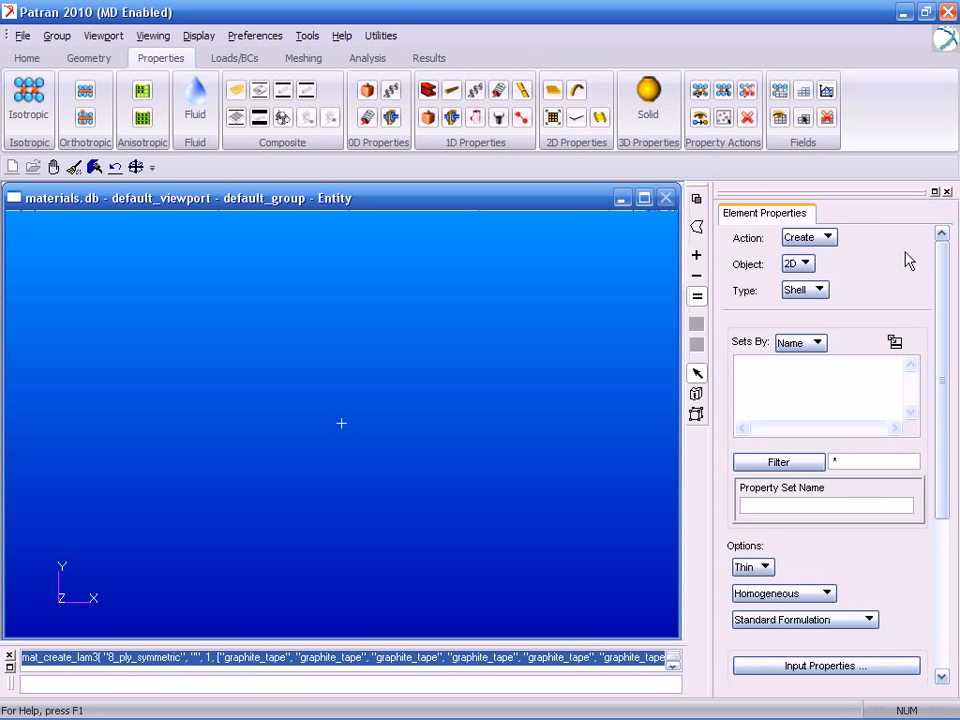
click(816, 670)
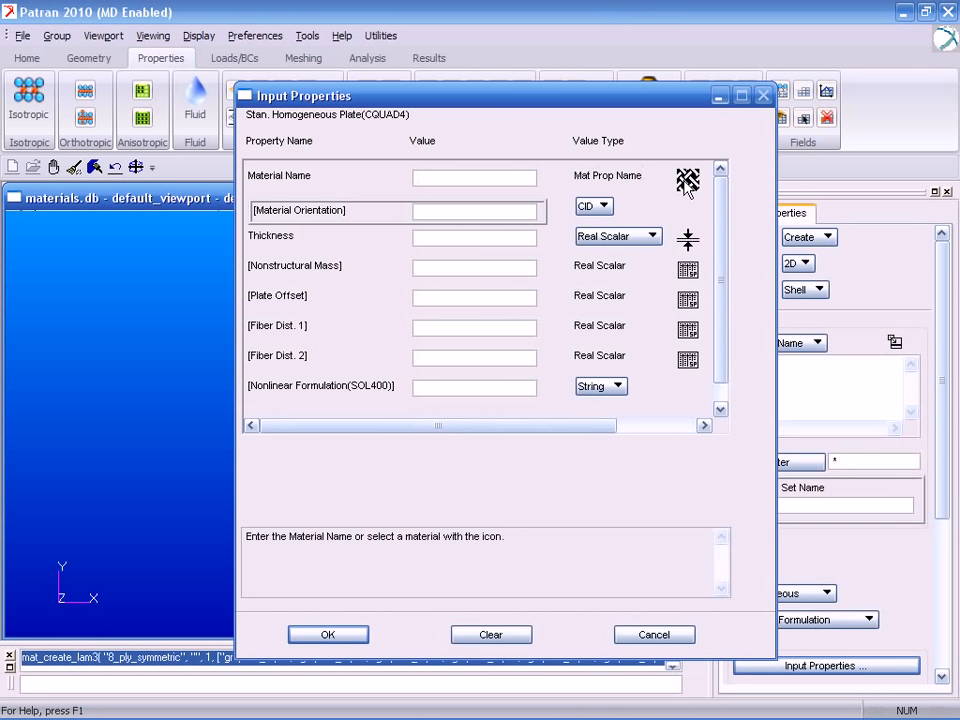
click(688, 181)
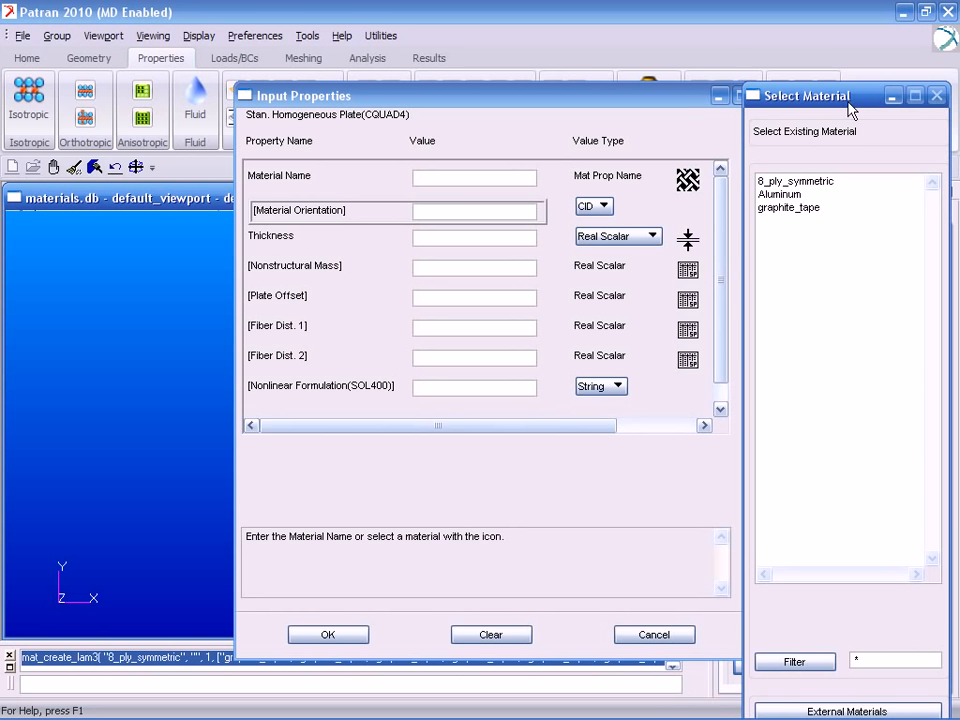
drag(850, 110, 816, 43)
click(812, 690)
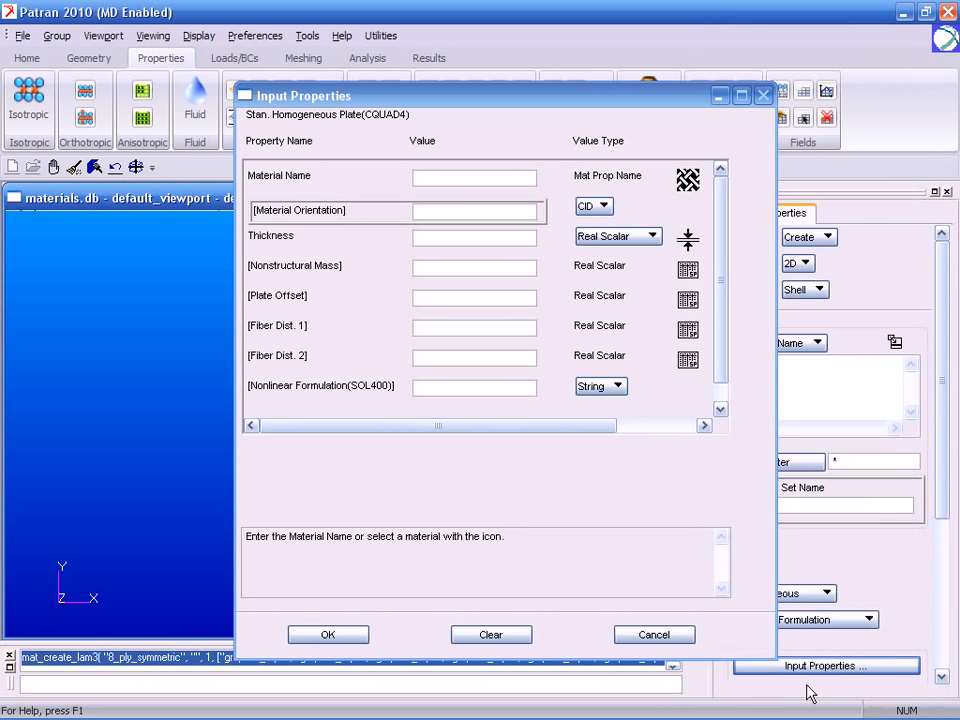
click(648, 634)
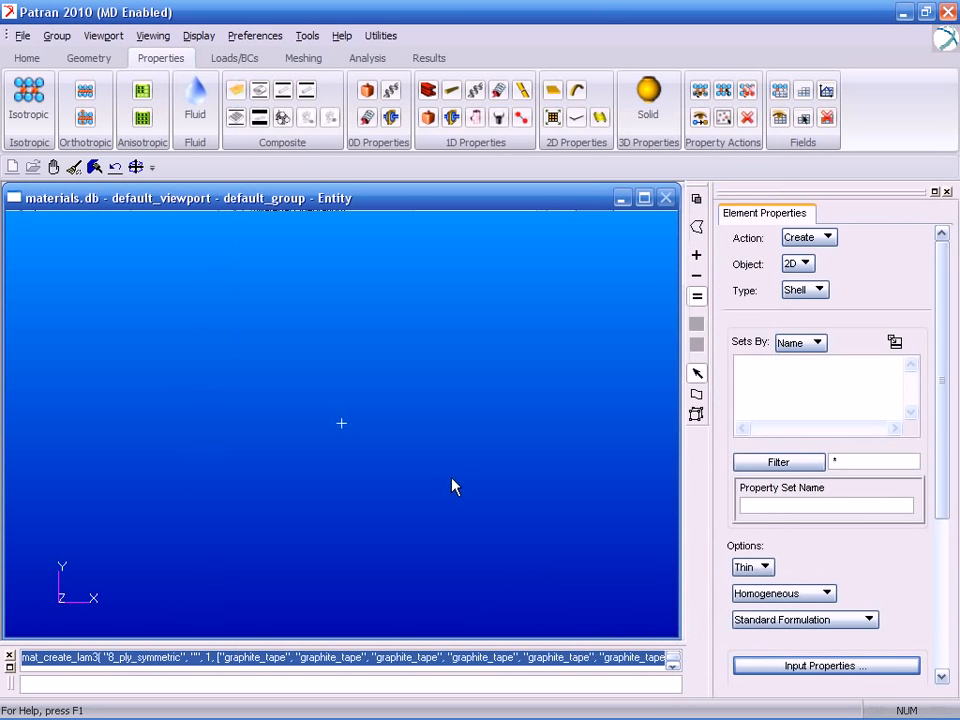